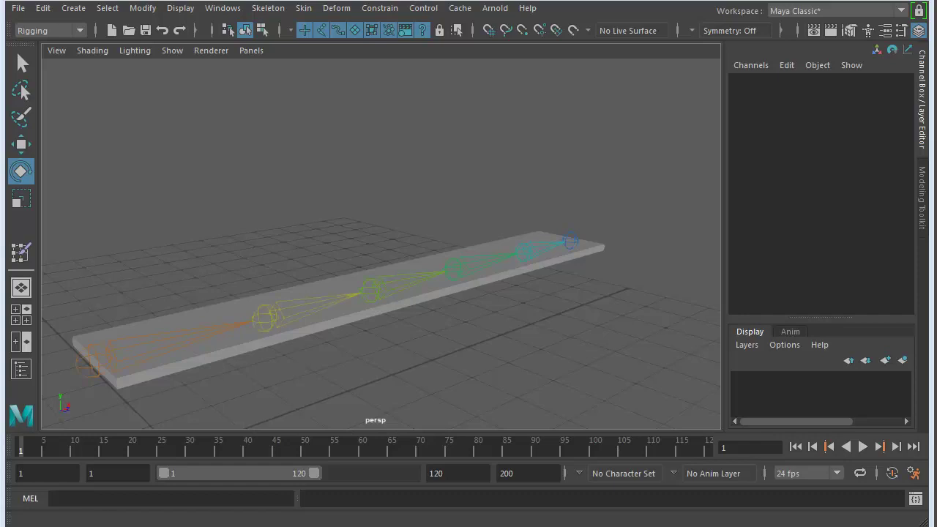
# Try rotating the middle joint and the joints toward the plank's far end about Z, undoing each test rotation.
pyautogui.click(369, 286)
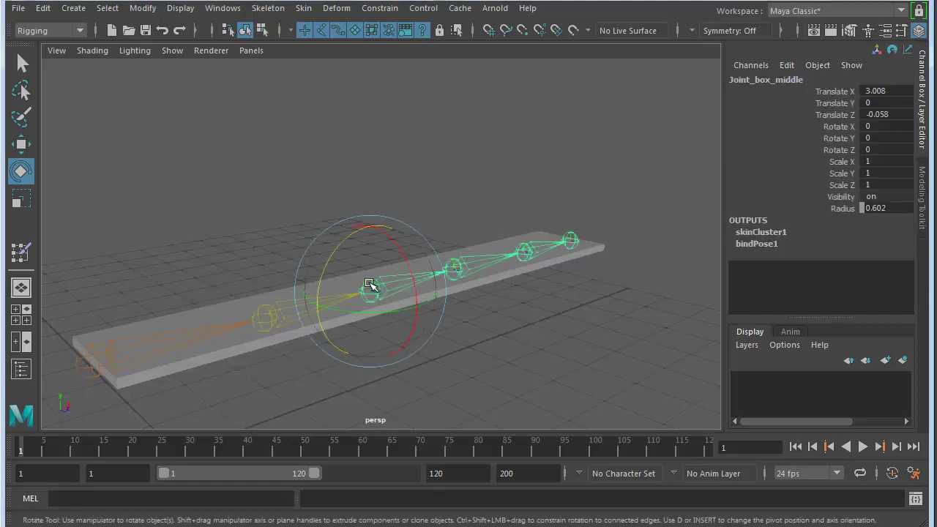
pyautogui.click(339, 245)
pyautogui.moveTo(339, 245); pyautogui.dragTo(473, 272)
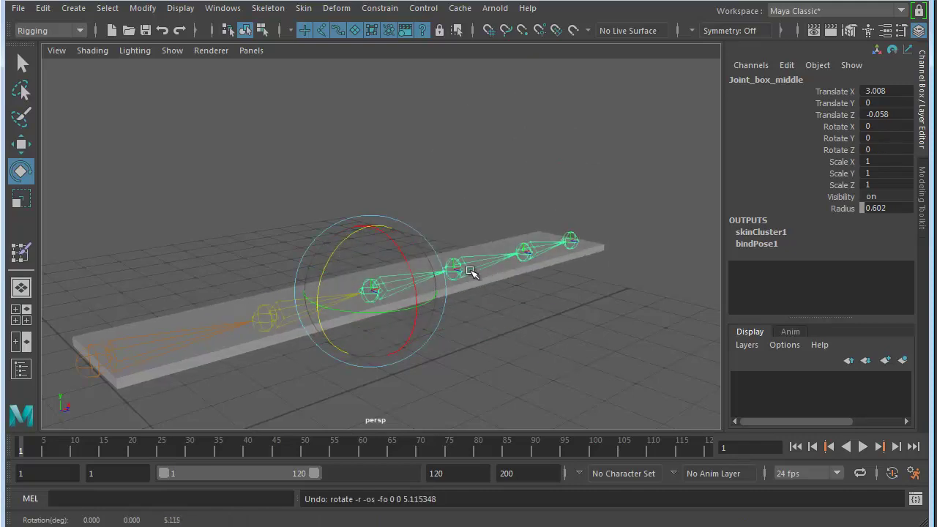
pyautogui.click(466, 266)
pyautogui.moveTo(435, 236); pyautogui.dragTo(512, 246)
pyautogui.hotkey('ctrl', 'z')
pyautogui.click(539, 246)
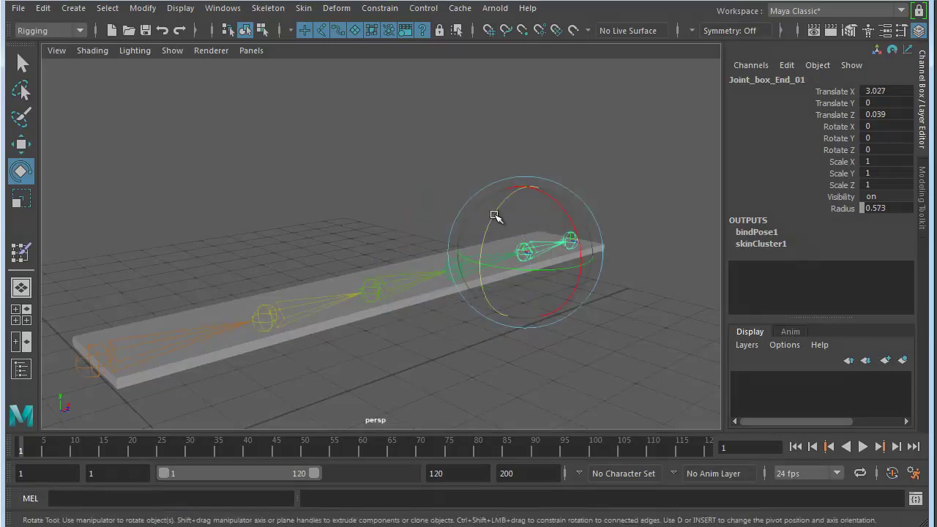
pyautogui.moveTo(495, 214); pyautogui.dragTo(479, 241)
pyautogui.hotkey('ctrl', 'z')
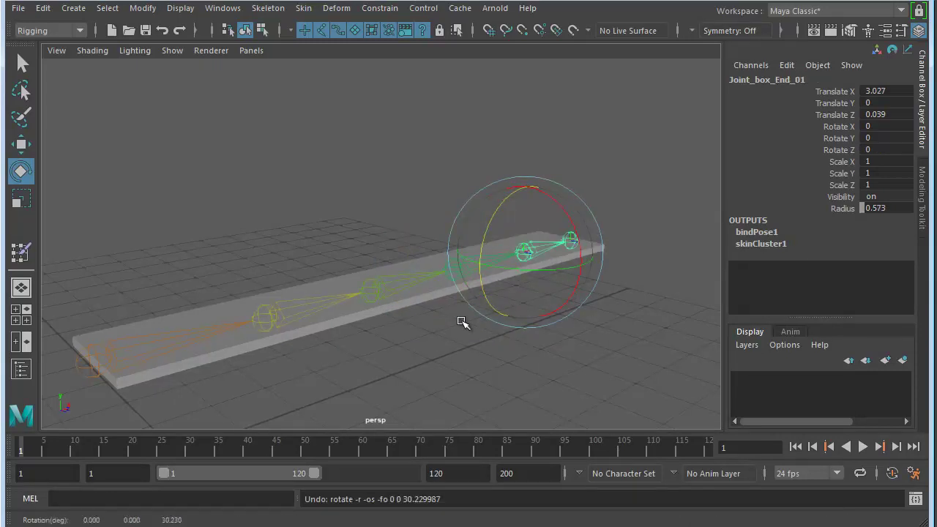
pyautogui.click(438, 360)
# Set the scene's playback frame rate to 30 fps.
pyautogui.moveTo(439, 318)
pyautogui.keyDown('alt'); pyautogui.mouseDown()
pyautogui.moveTo(449, 293)
pyautogui.moveTo(447, 310)
pyautogui.mouseUp(); pyautogui.keyUp('alt')
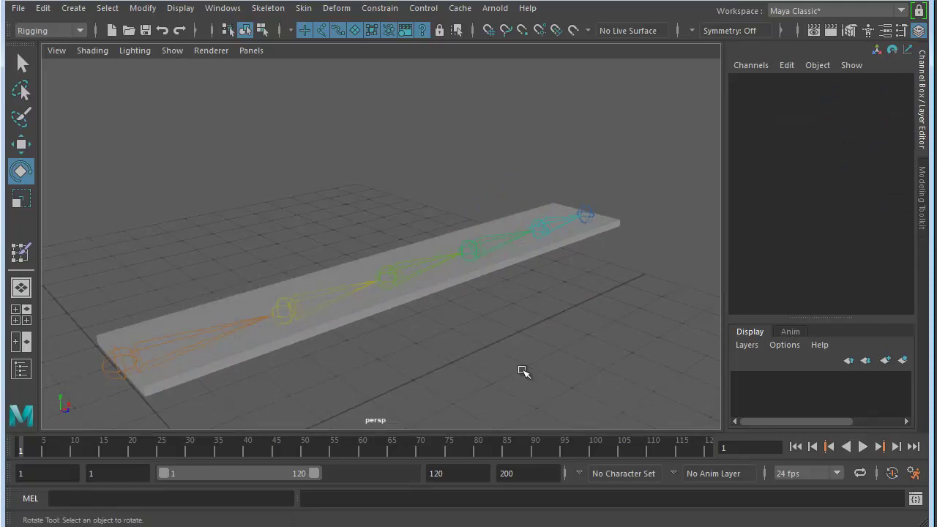
pyautogui.keyDown('alt'); pyautogui.moveTo(515, 364); pyautogui.dragTo(534, 310, button='right'); pyautogui.keyUp('alt')
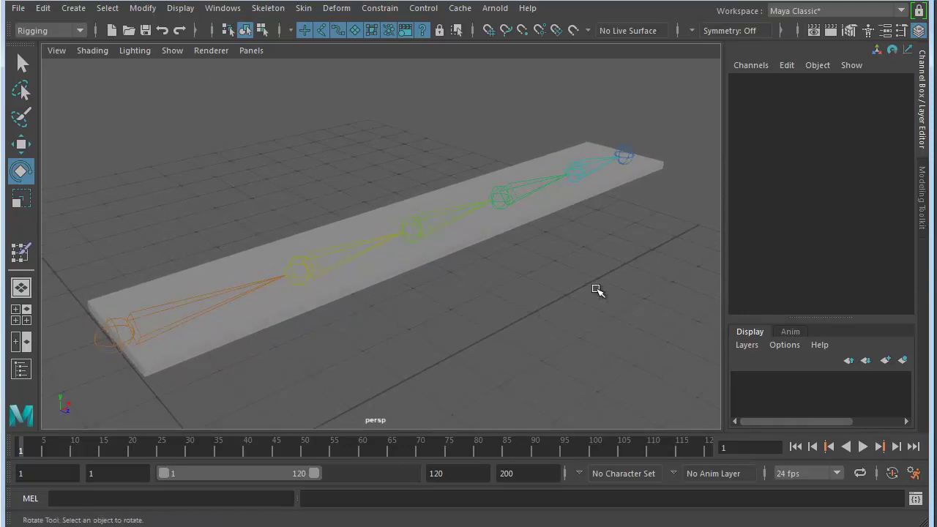
pyautogui.click(834, 475)
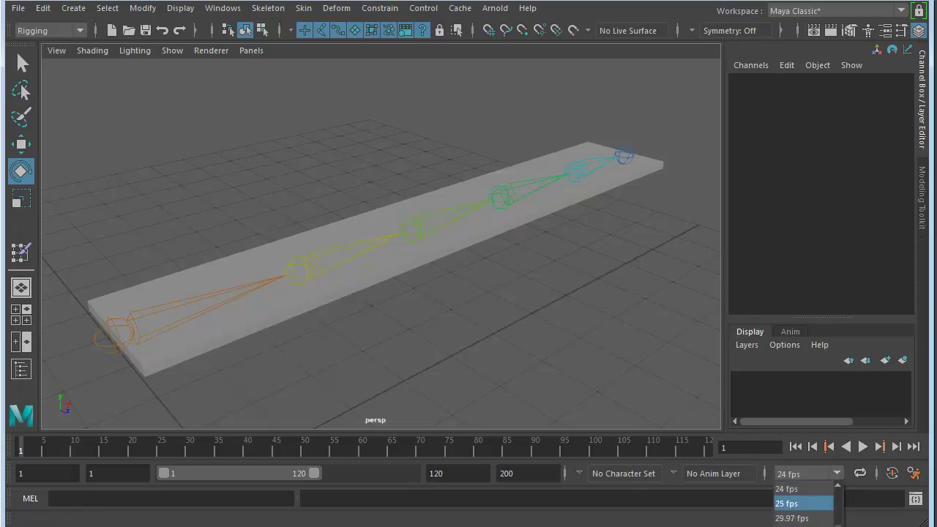
pyautogui.click(791, 526)
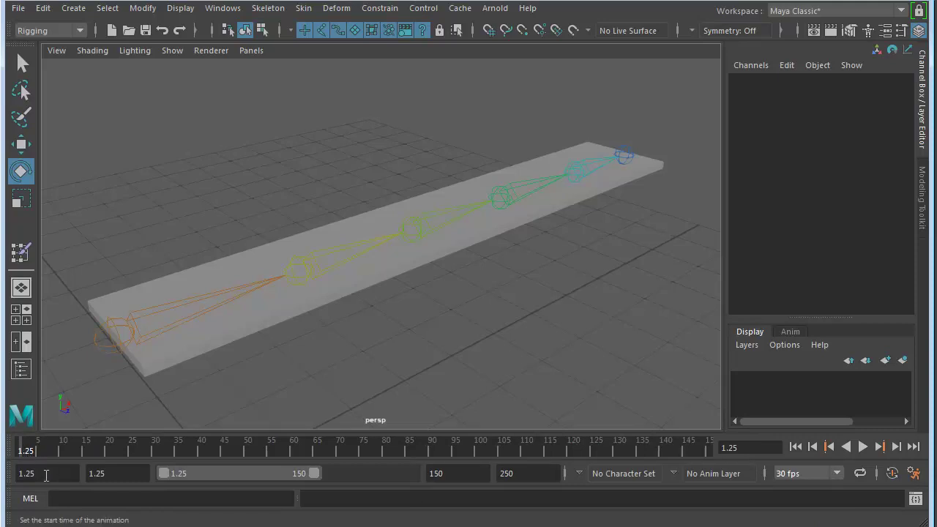
# Set both the animation start time and the playback range start to frame 1.
pyautogui.moveTo(46, 474); pyautogui.dragTo(19, 474)
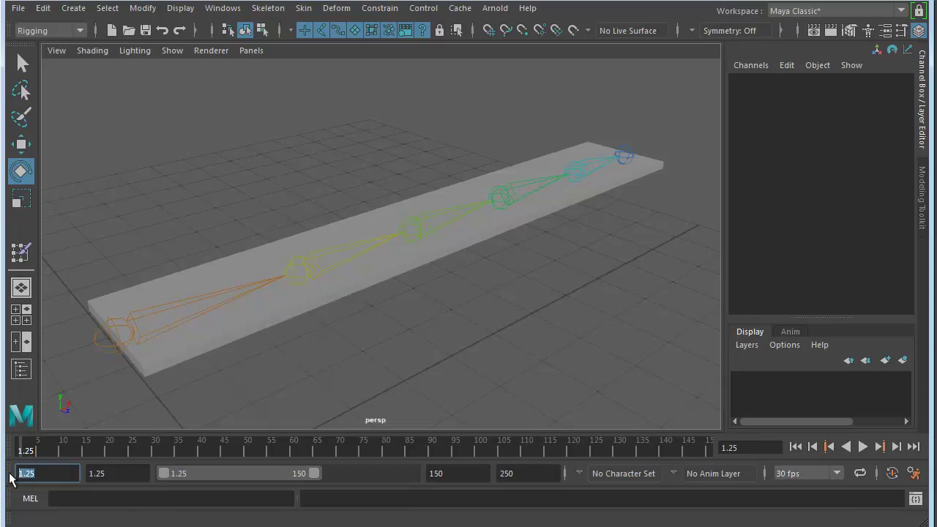
pyautogui.write('1')
pyautogui.press('Tab')
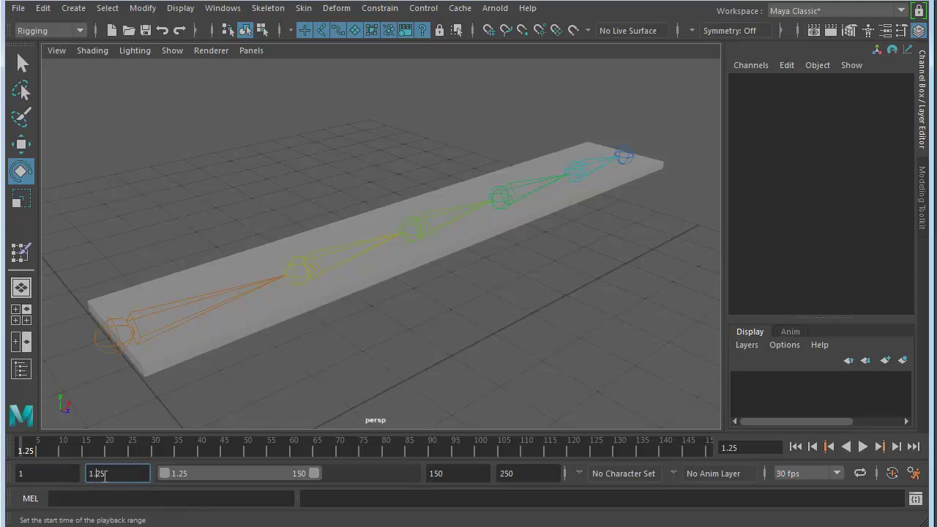
pyautogui.write('1')
pyautogui.press('Tab')
pyautogui.press('Tab')
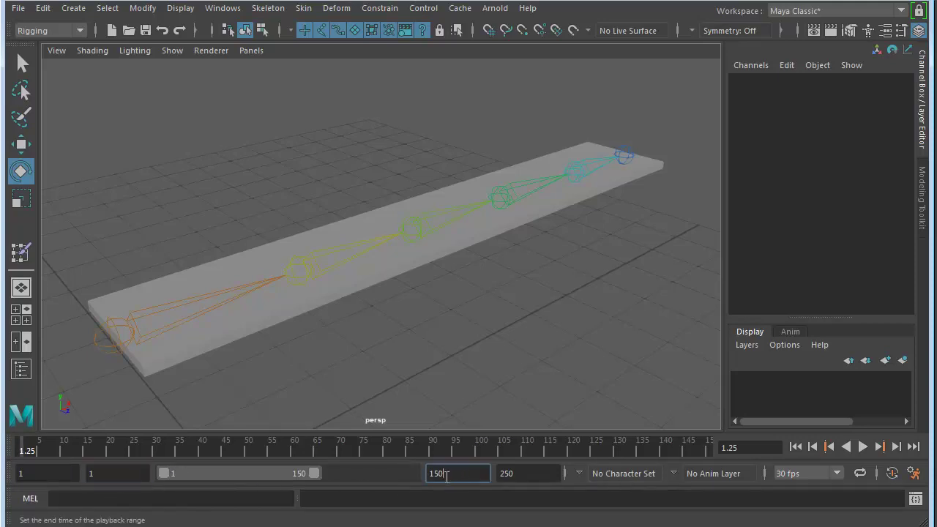
# Set both the animation end time and the playback range end to frame 300.
pyautogui.write('300')
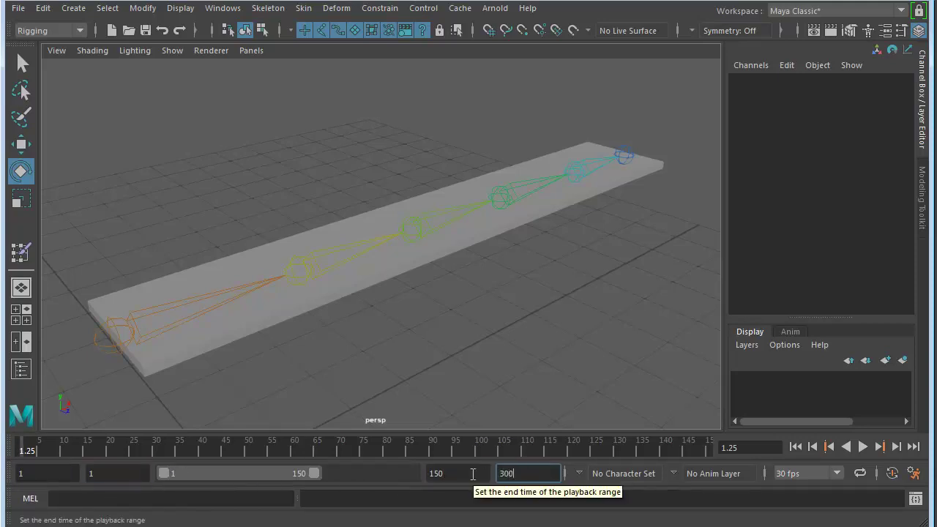
pyautogui.click(456, 473)
pyautogui.moveTo(431, 473); pyautogui.dragTo(371, 473)
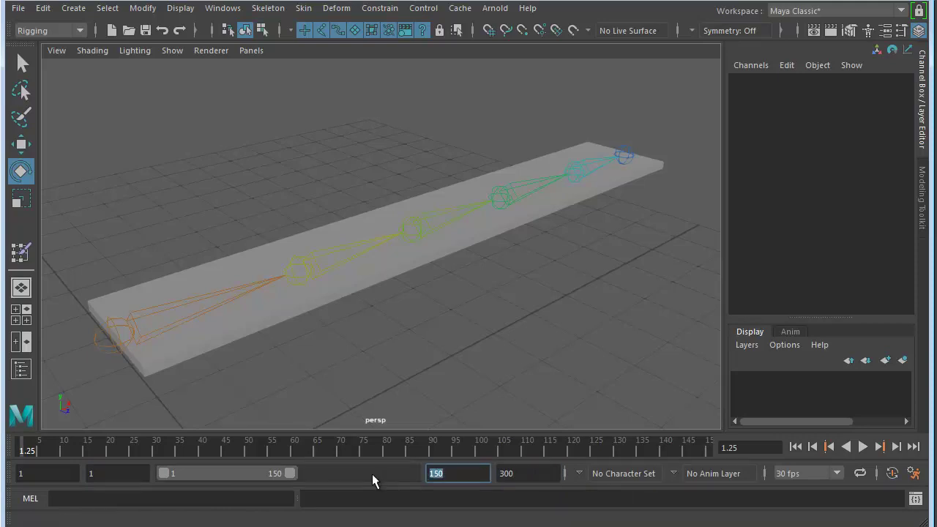
pyautogui.write('300')
pyautogui.press('Return')
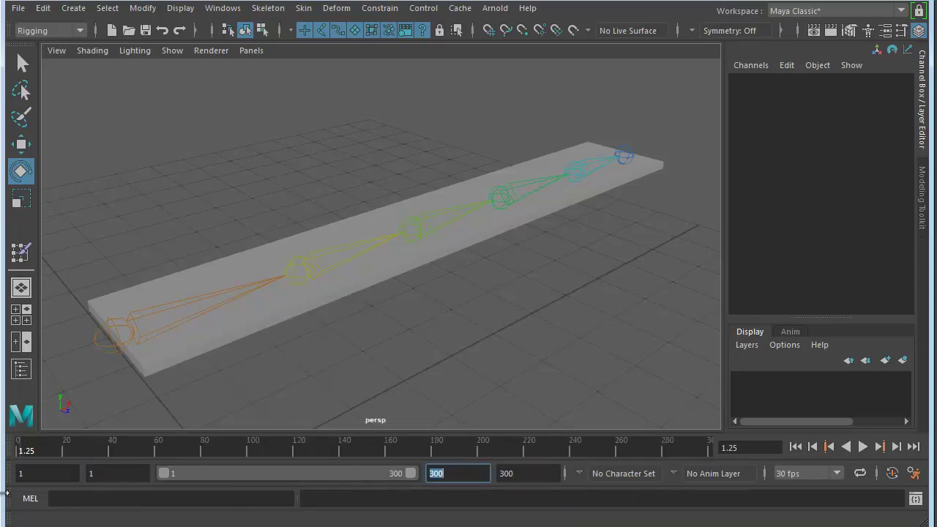
# Set a keyframe on the root joint Joint_box_begin in its unrotated pose at frame 1.
pyautogui.click(19, 459)
pyautogui.hotkey('alt', 'v')
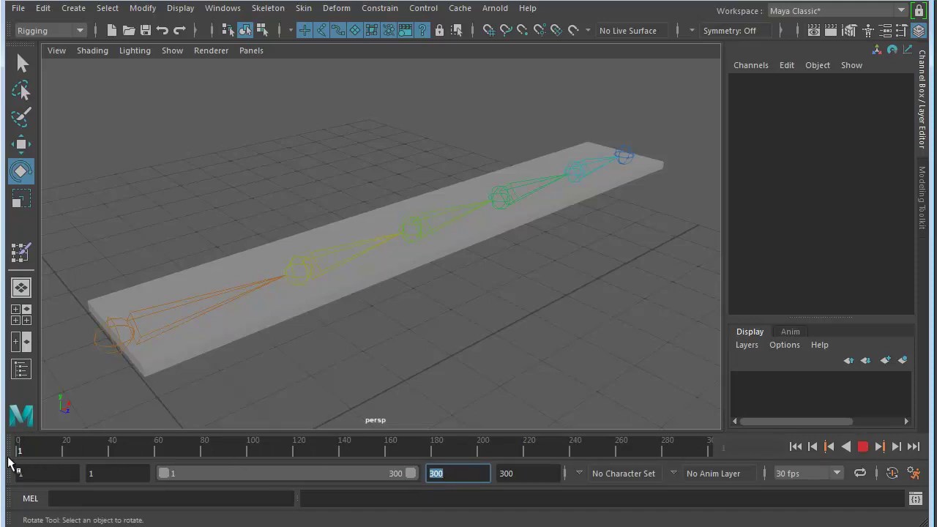
pyautogui.hotkey('alt', 'v')
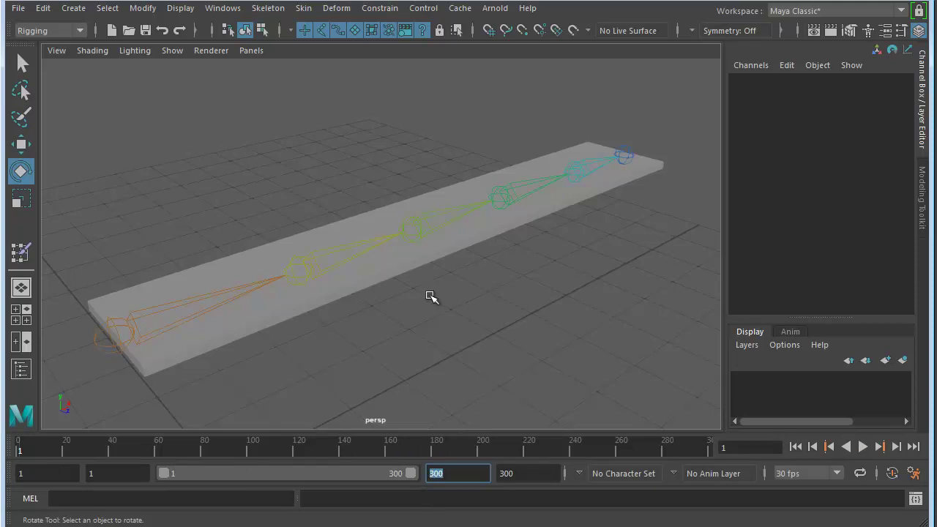
pyautogui.keyDown('alt'); pyautogui.moveTo(341, 330); pyautogui.dragTo(365, 326); pyautogui.keyUp('alt')
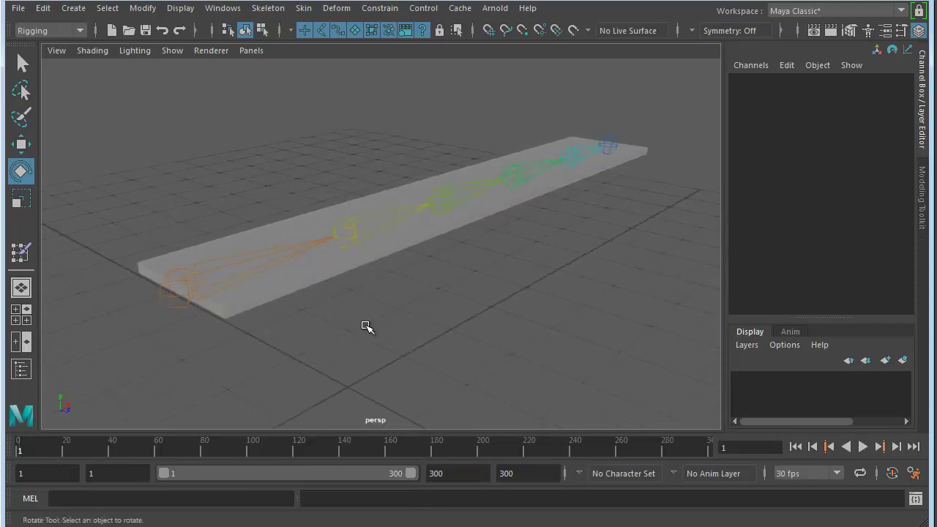
pyautogui.click(178, 296)
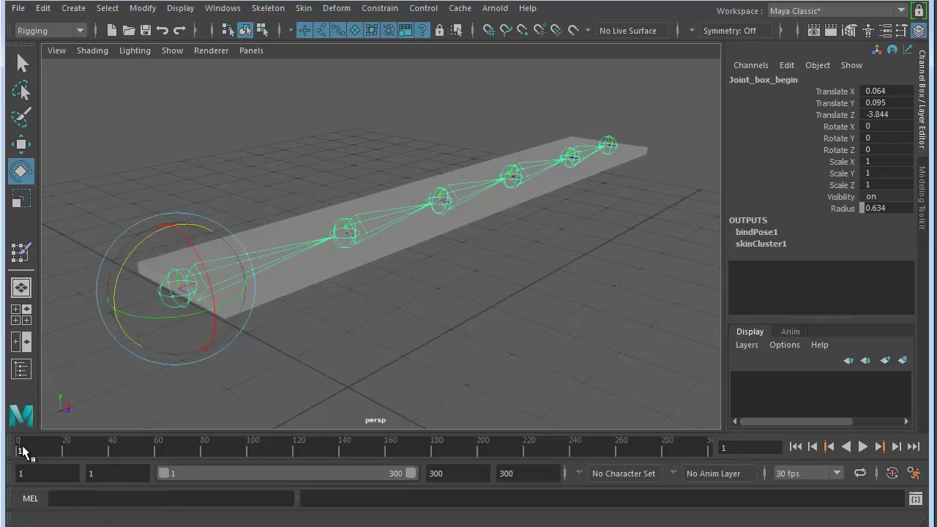
pyautogui.moveTo(22, 452); pyautogui.dragTo(690, 453)
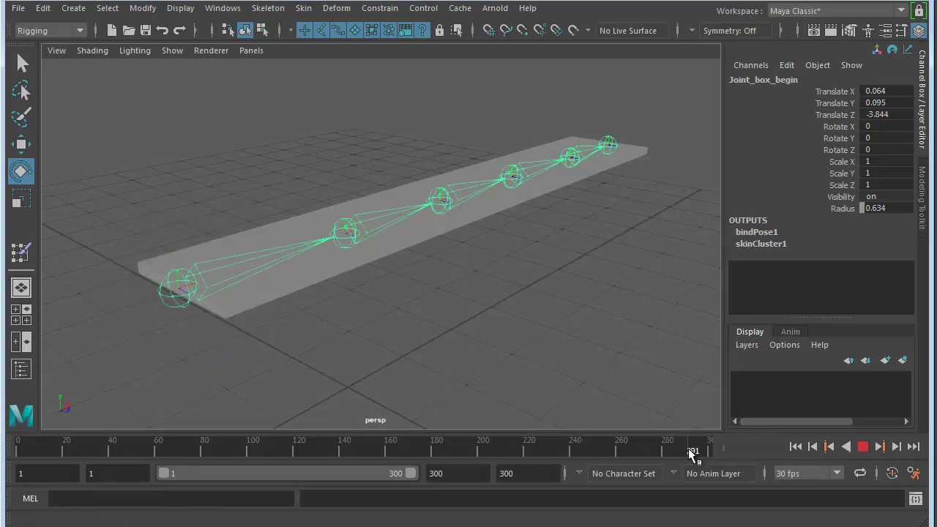
pyautogui.click(20, 450)
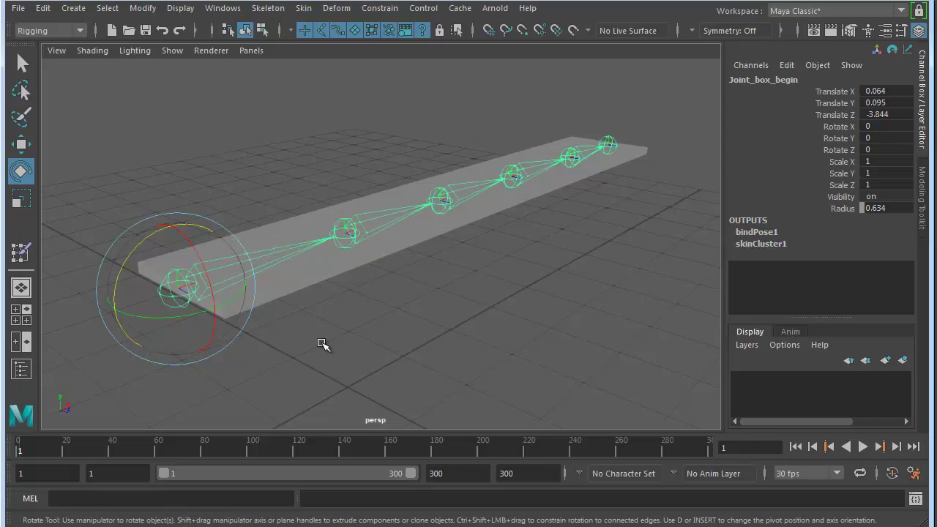
pyautogui.press('s')
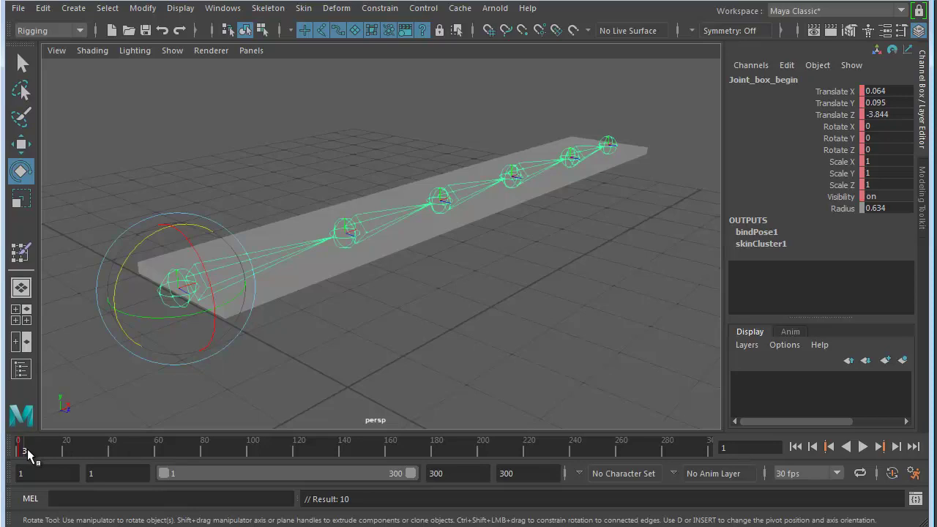
# At frame 30, rotate Joint_box_begin upward to about 12.3 degrees in Z and set a keyframe.
pyautogui.hotkey('alt', 'v')
pyautogui.moveTo(91, 455); pyautogui.dragTo(89, 457)
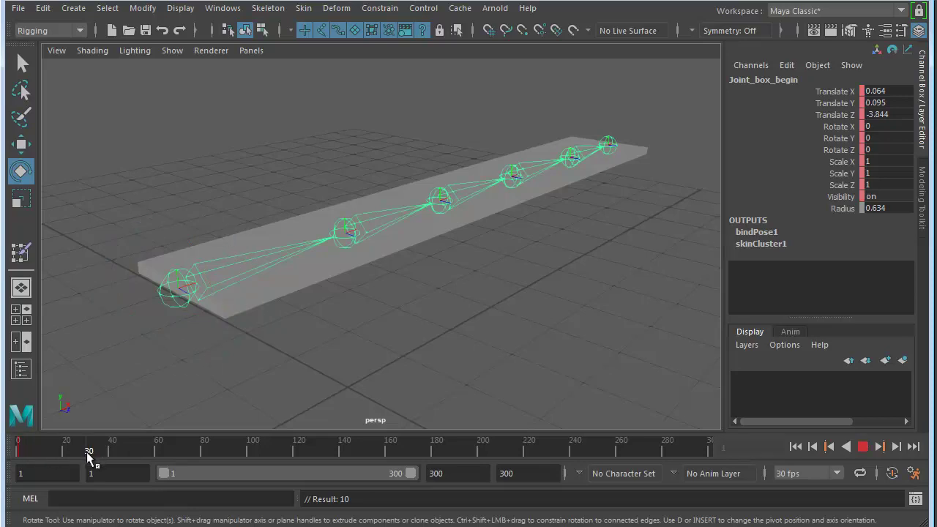
pyautogui.hotkey('alt', 'v')
pyautogui.moveTo(138, 259)
pyautogui.mouseDown()
pyautogui.moveTo(131, 254)
pyautogui.moveTo(133, 268)
pyautogui.mouseUp()
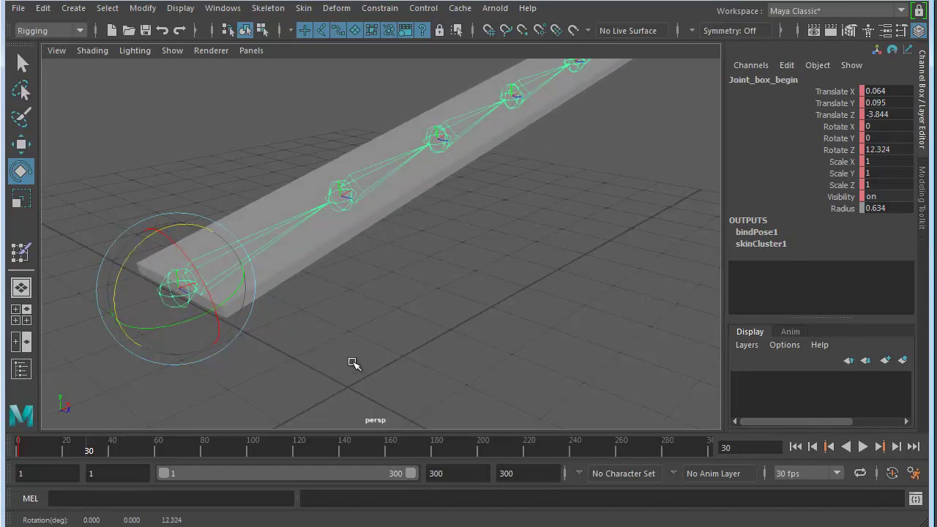
pyautogui.press('s')
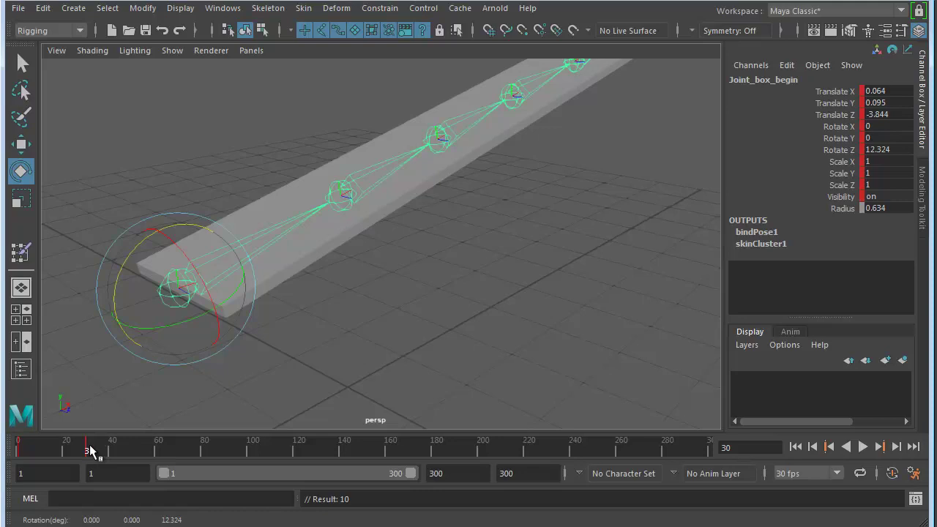
# At frame 60, set Joint_box_begin's Rotate Z to 0 and set a keyframe.
pyautogui.hotkey('alt', 'v')
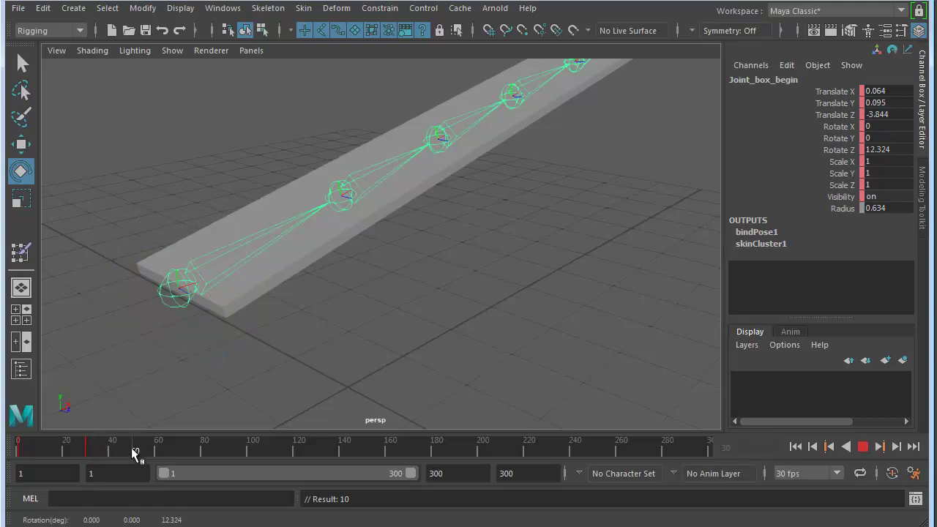
pyautogui.click(156, 452)
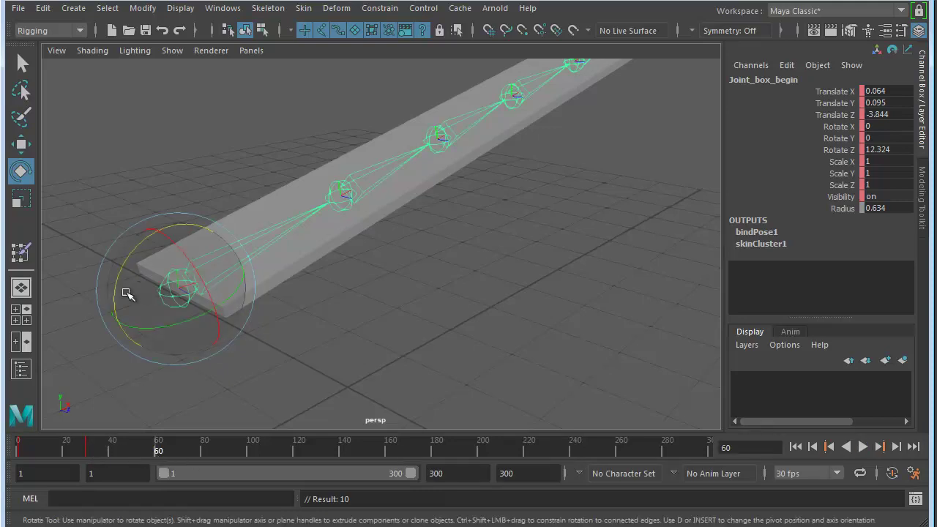
pyautogui.moveTo(115, 293); pyautogui.dragTo(121, 278)
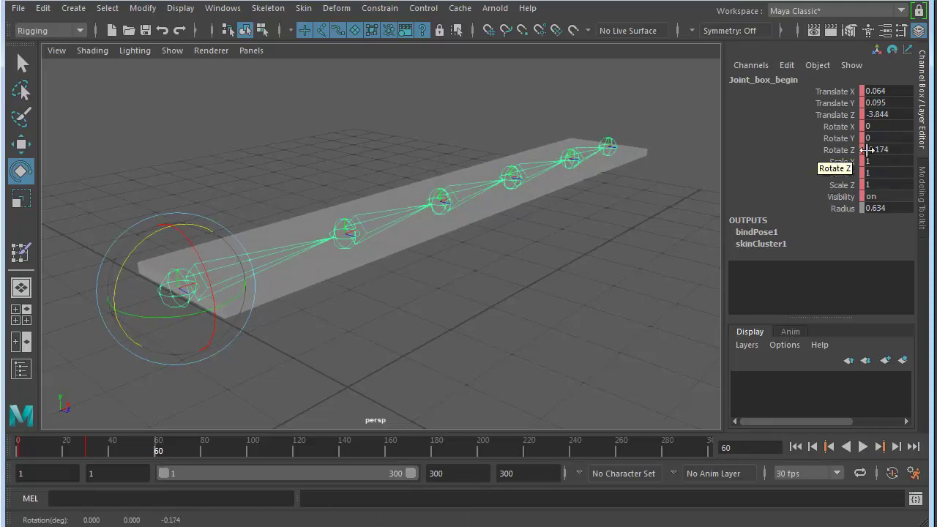
pyautogui.click(894, 150)
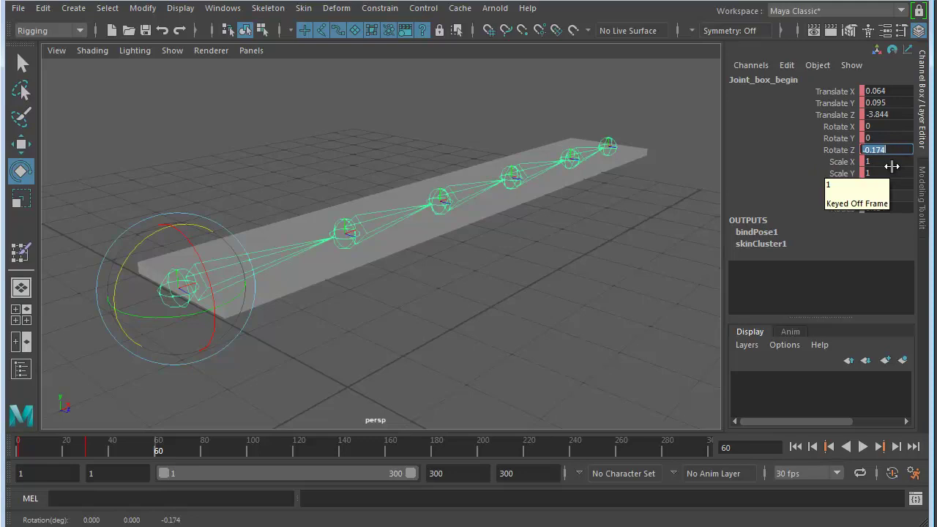
pyautogui.write('0')
pyautogui.press('Return')
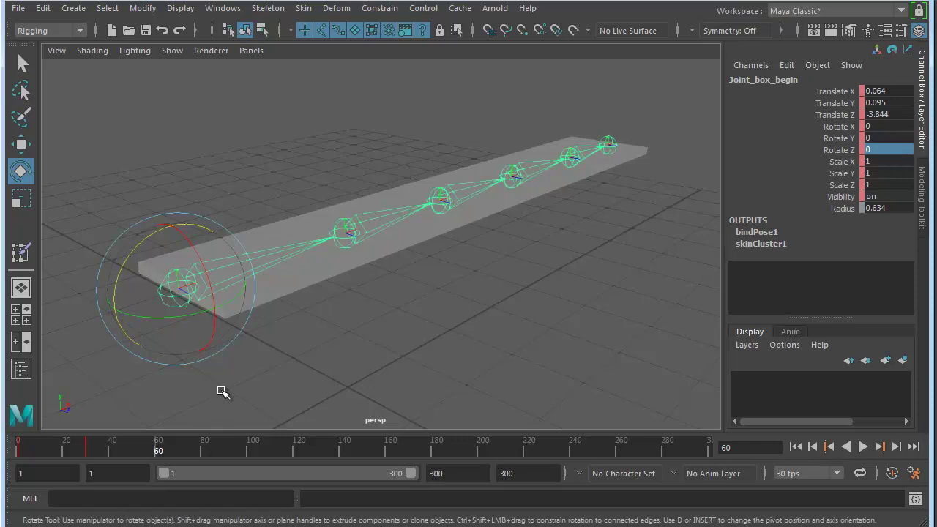
pyautogui.press('s')
# At frame 90, rotate Joint_box_begin downward to about -12.7 degrees in Z and set a keyframe.
pyautogui.hotkey('alt', 'v')
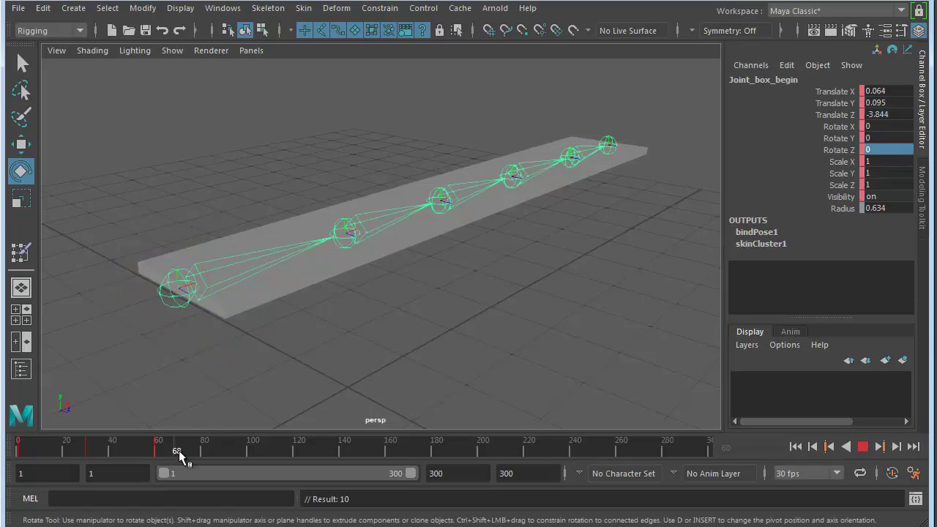
pyautogui.click(223, 456)
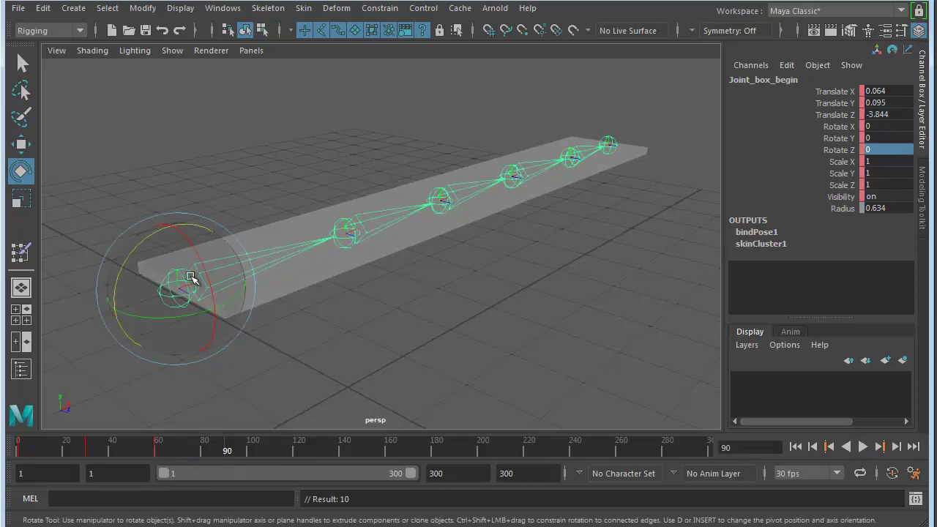
pyautogui.moveTo(121, 276); pyautogui.dragTo(139, 259)
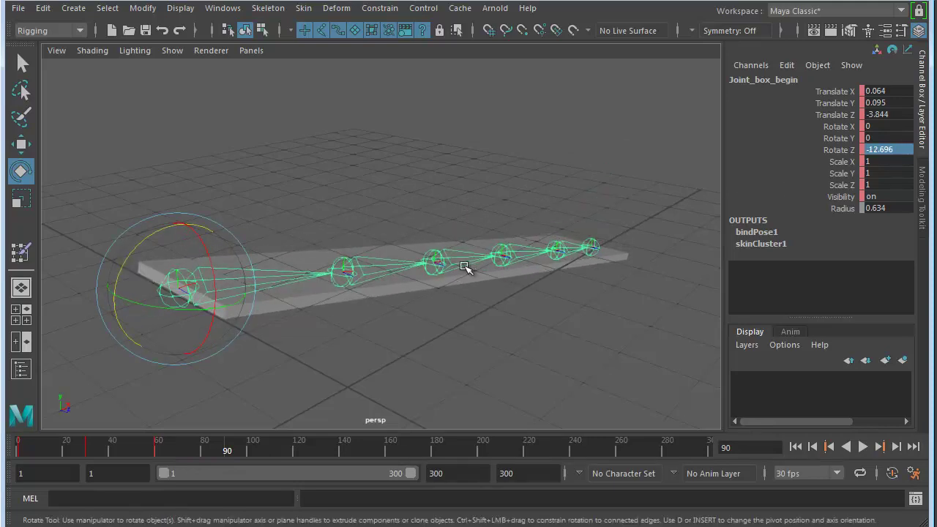
pyautogui.press('s')
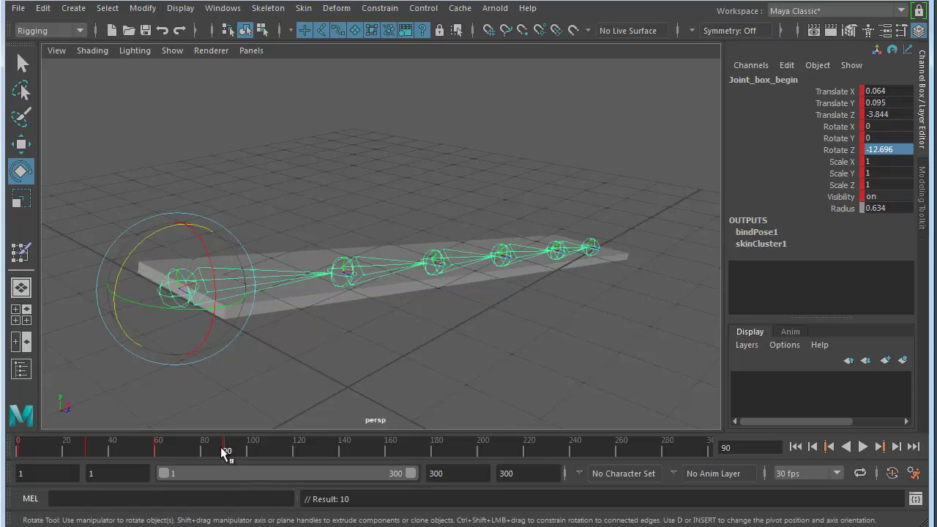
# At frame 120, set Joint_box_begin's Rotate Z to 0 and set a keyframe.
pyautogui.hotkey('alt', 'v')
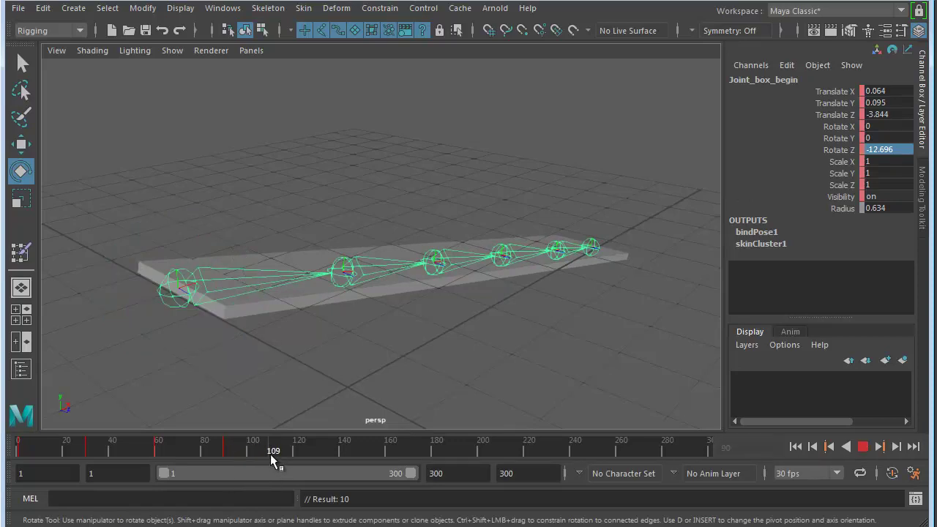
pyautogui.hotkey('alt', 'v')
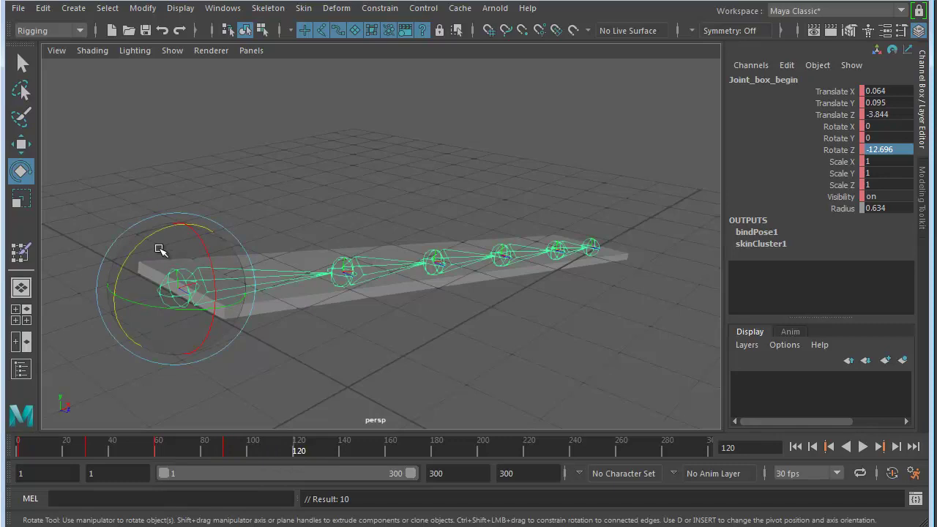
pyautogui.moveTo(146, 240); pyautogui.dragTo(142, 251)
pyautogui.doubleClick(894, 149)
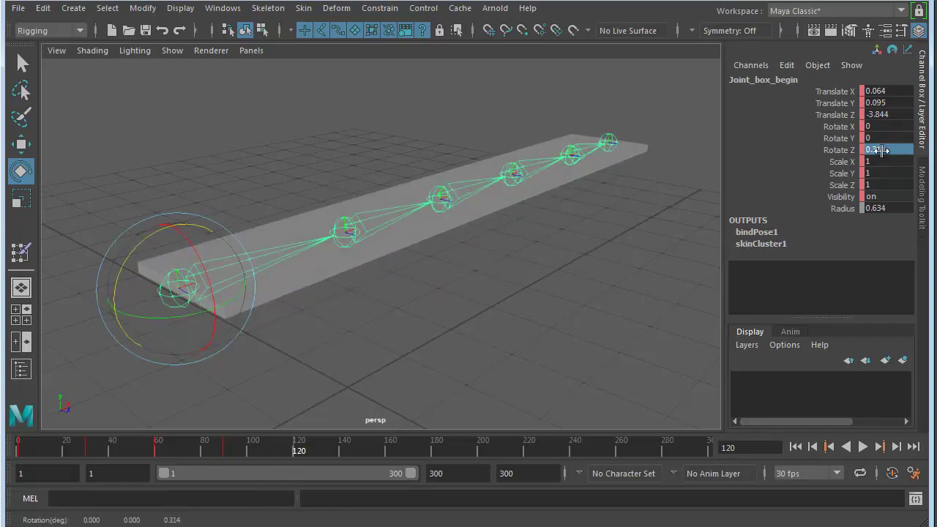
pyautogui.write('0')
pyautogui.press('Return')
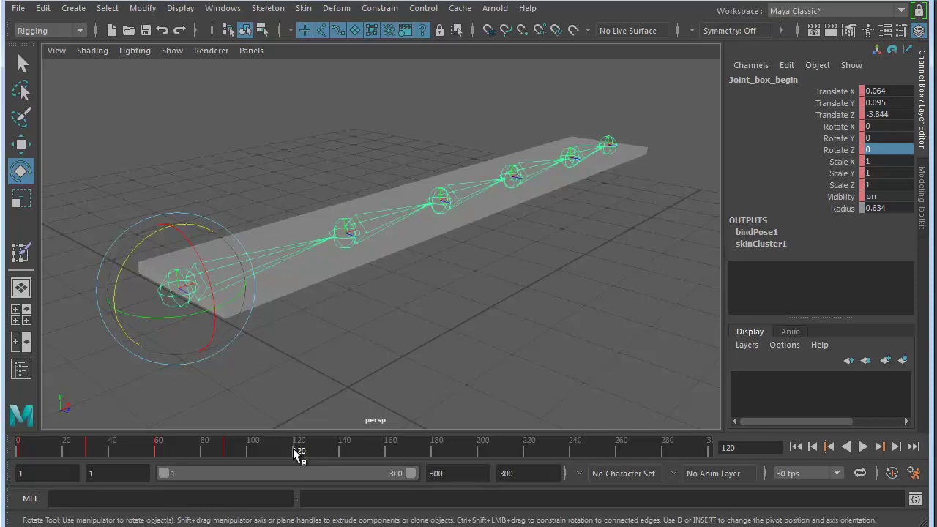
pyautogui.press('s')
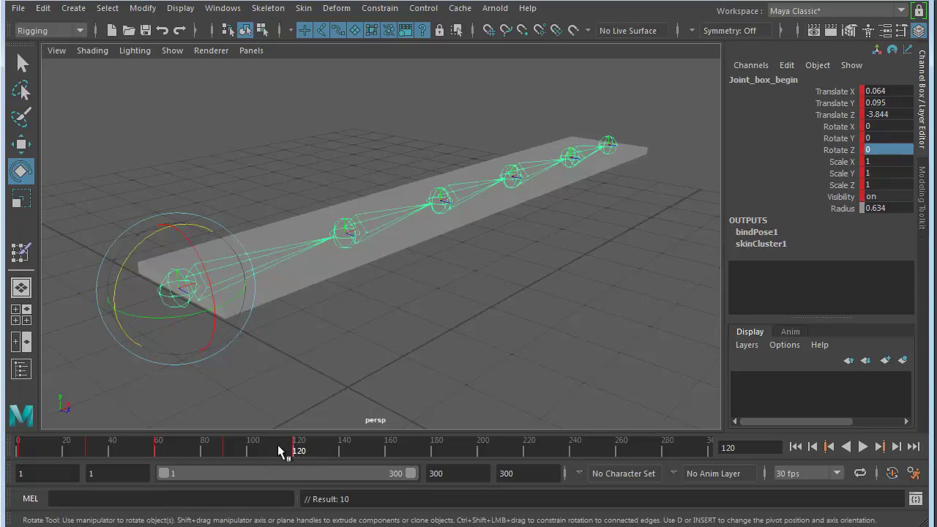
# Set the animation end time to 360 and the playback range end time to 306.
pyautogui.moveTo(280, 445); pyautogui.dragTo(292, 461)
pyautogui.click(517, 474)
pyautogui.write('36')
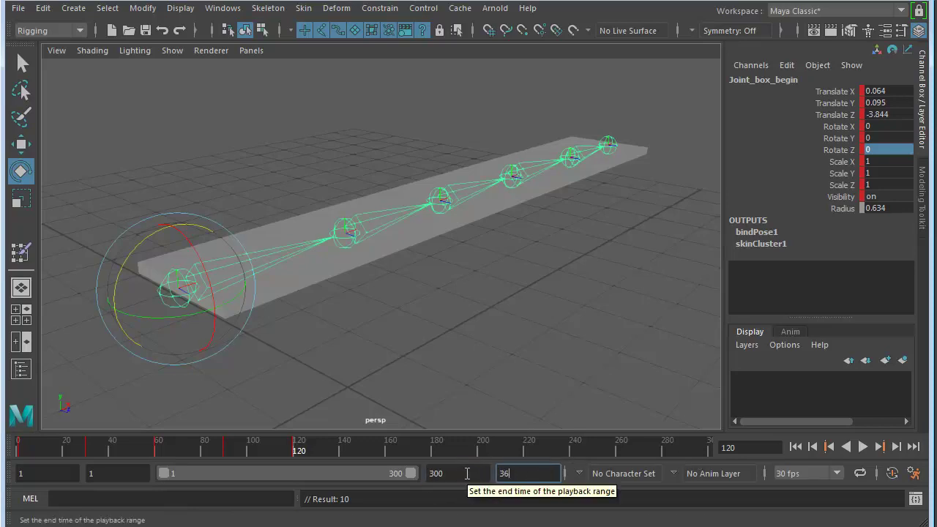
pyautogui.write('0')
pyautogui.press('Return')
pyautogui.click(461, 472)
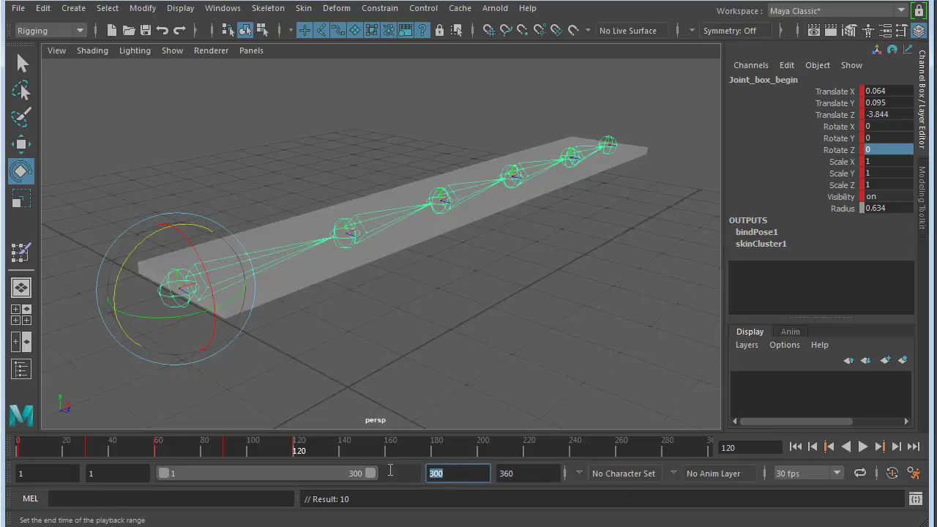
pyautogui.write('306')
pyautogui.press('Return')
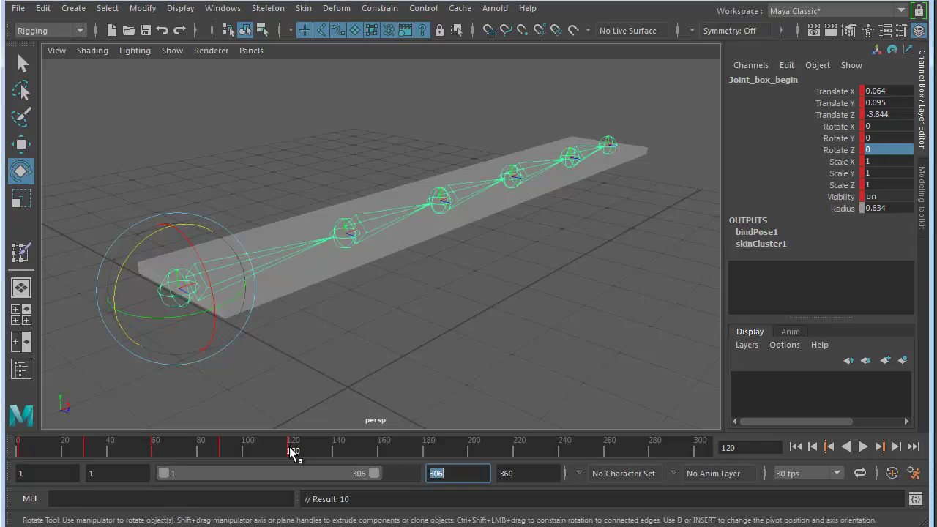
# Select the root joint's keys from frame 1 through frame 120 and copy them.
pyautogui.keyDown('shift'); pyautogui.moveTo(291, 453); pyautogui.dragTo(18, 468); pyautogui.keyUp('shift')
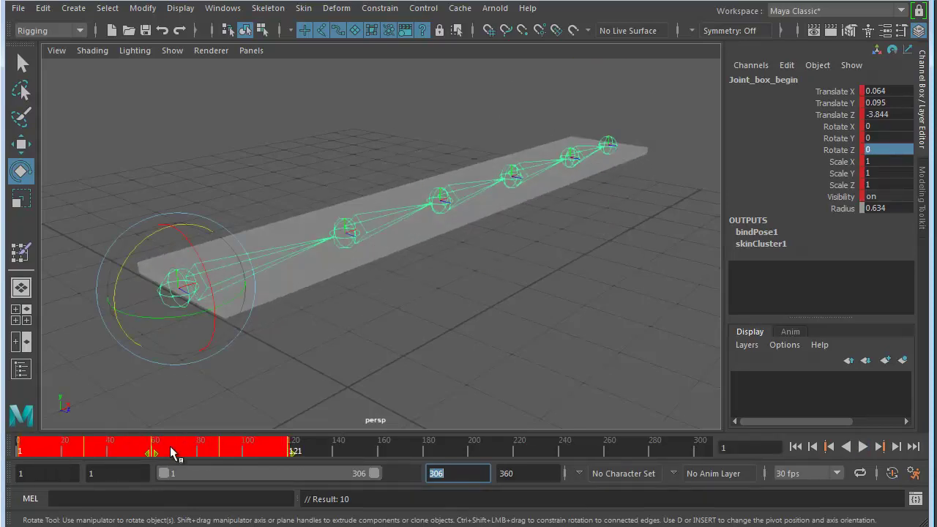
pyautogui.rightClick(19, 448)
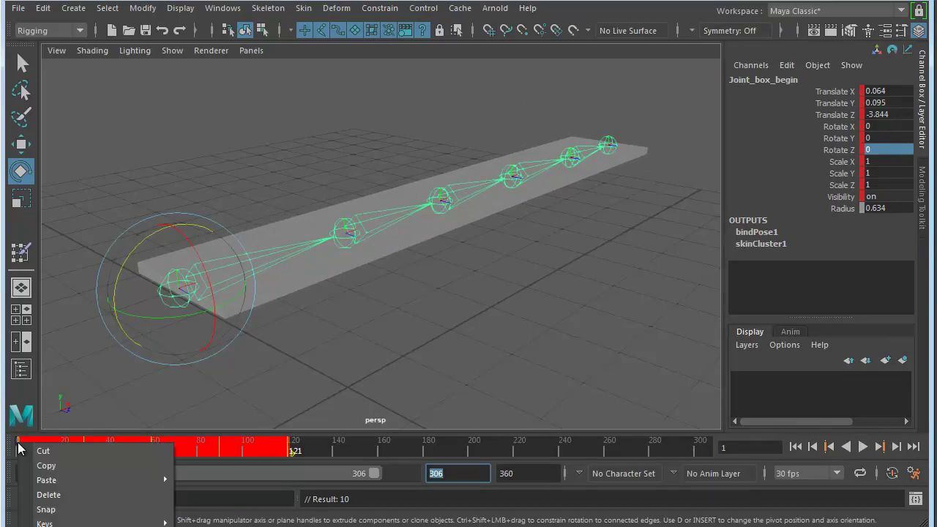
pyautogui.click(57, 466)
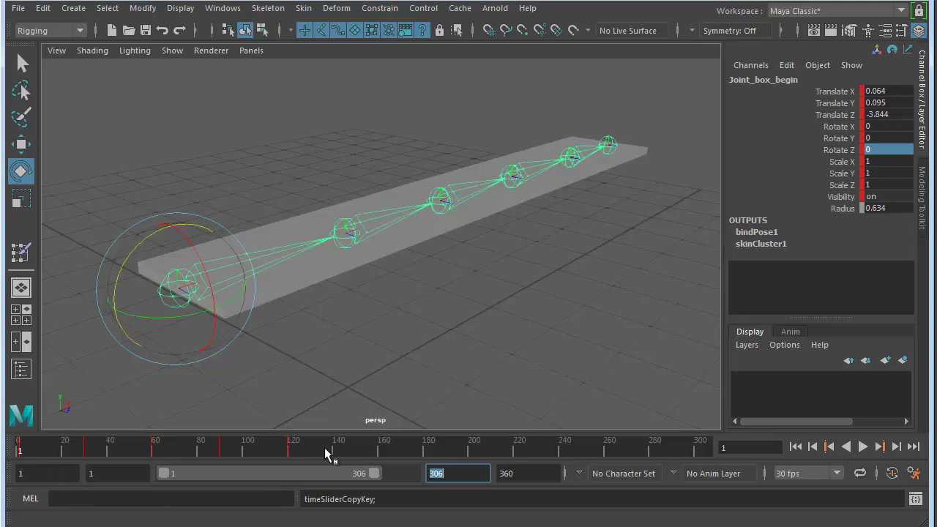
# Paste the copied rotation keys at frame 150.
pyautogui.hotkey('alt', 'v')
pyautogui.moveTo(309, 453); pyautogui.dragTo(354, 453)
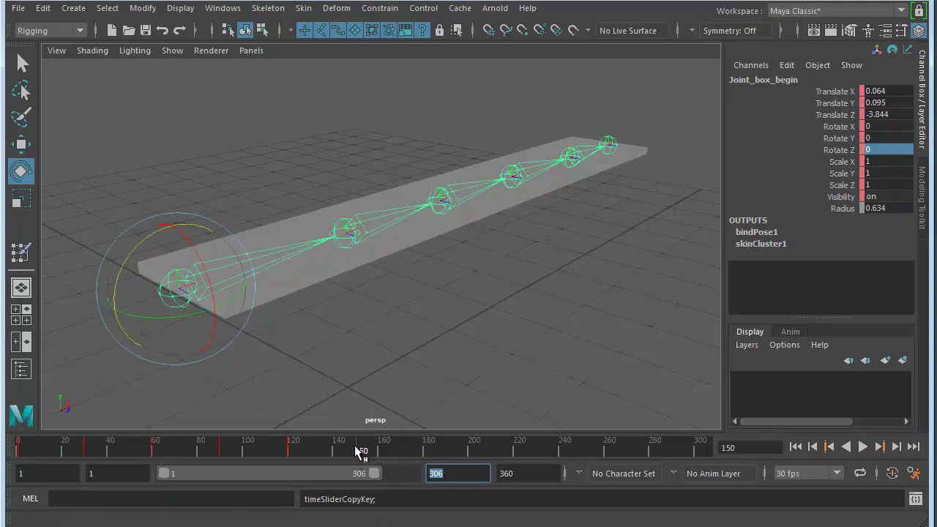
pyautogui.rightClick(355, 444)
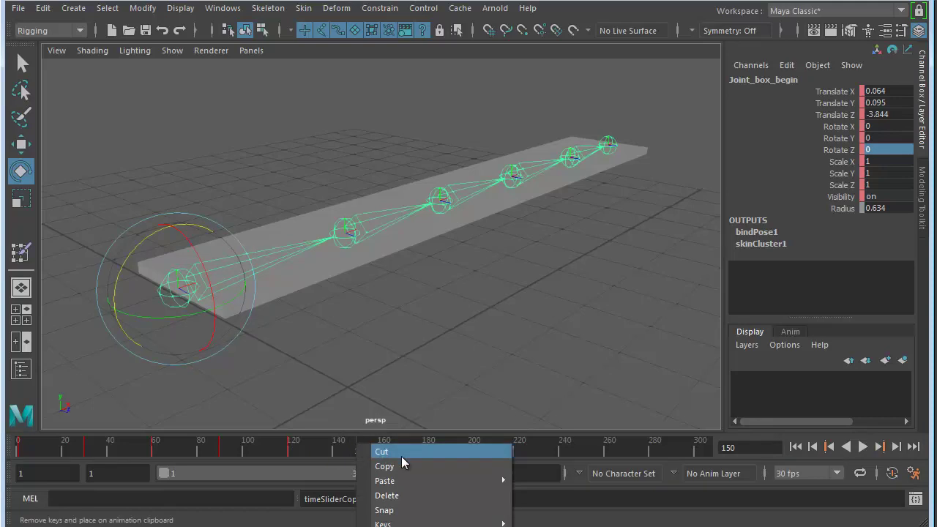
pyautogui.moveTo(402, 481)
pyautogui.click(545, 492)
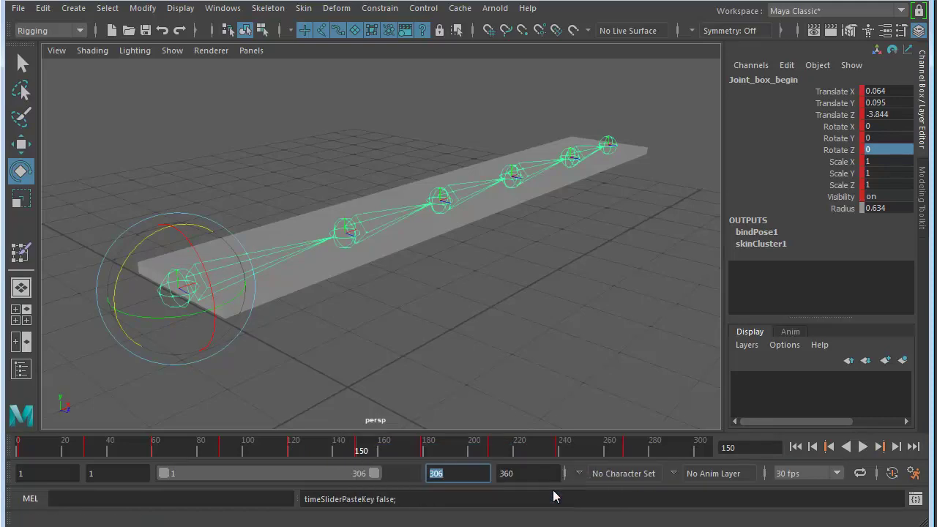
# Examine the joint's motion between the keys at frames 120 and 150.
pyautogui.moveTo(345, 455); pyautogui.dragTo(287, 456)
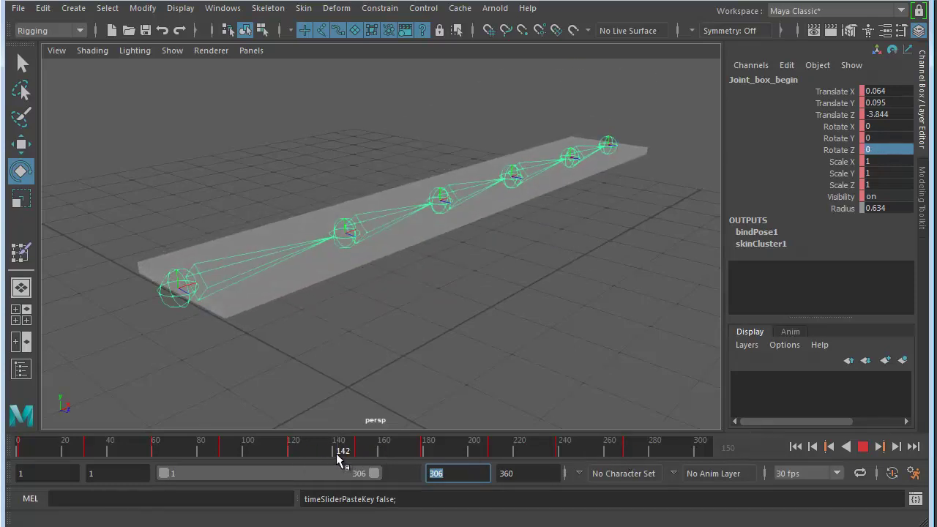
pyautogui.moveTo(354, 459); pyautogui.dragTo(343, 453)
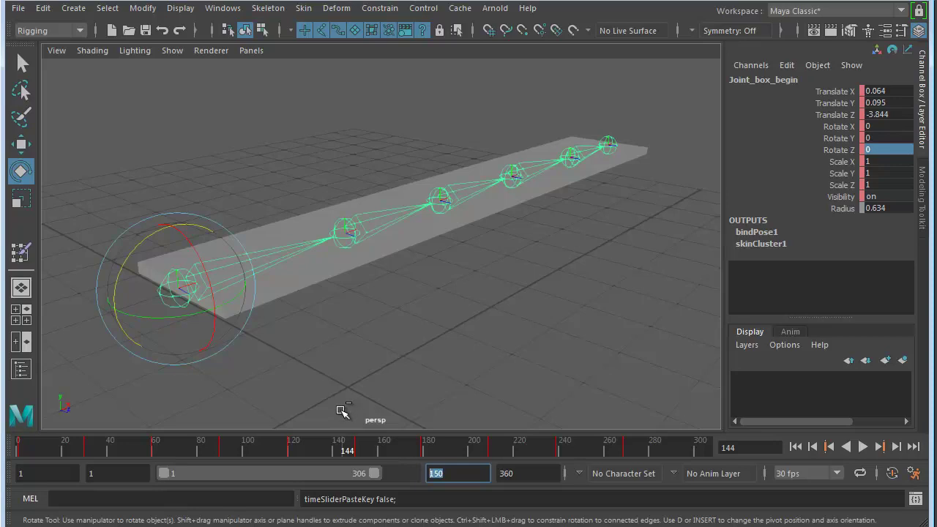
pyautogui.click(365, 448)
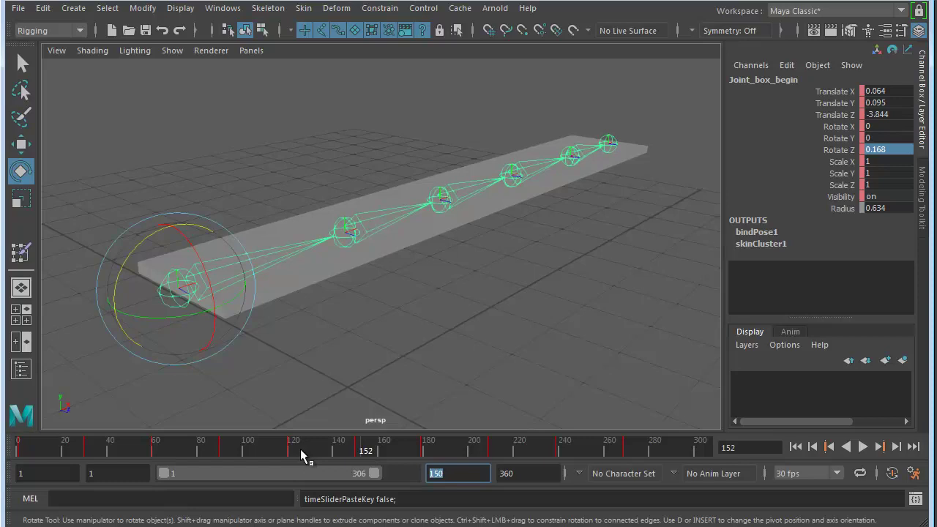
pyautogui.click(371, 450)
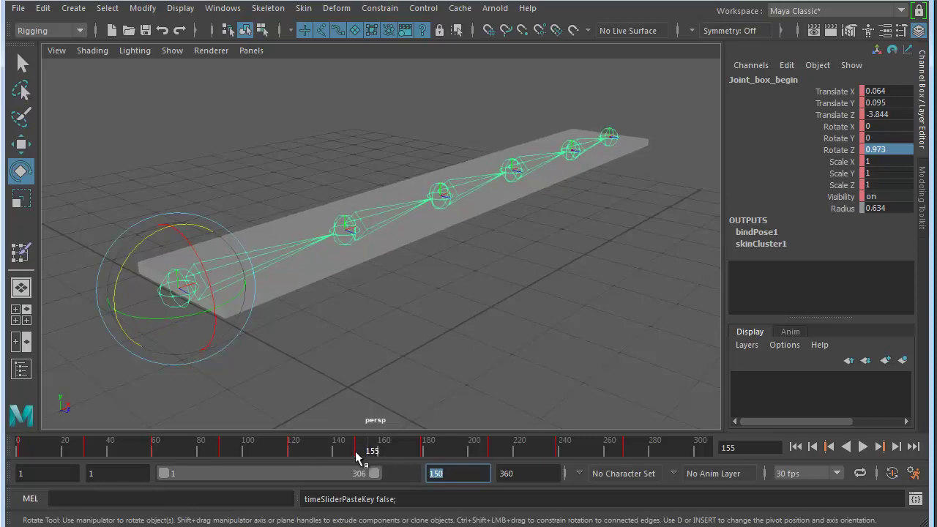
pyautogui.click(829, 448)
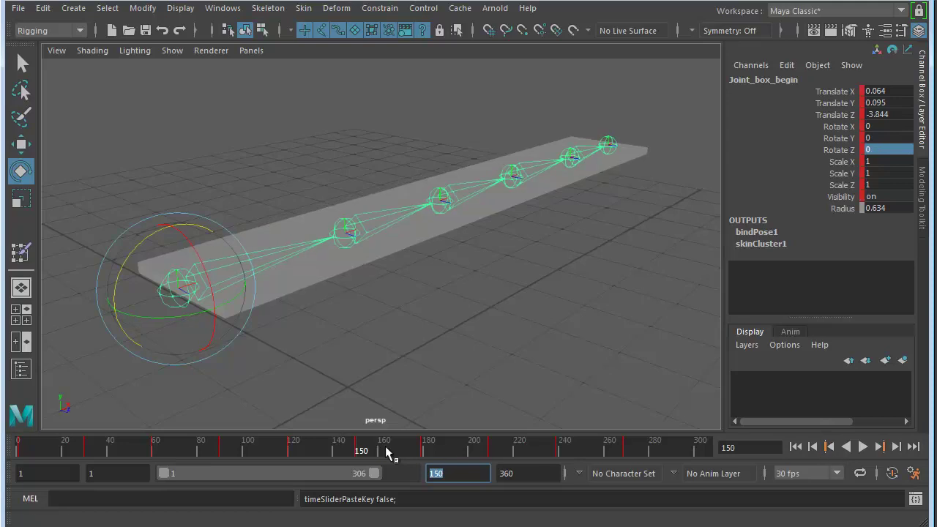
pyautogui.rightClick(354, 444)
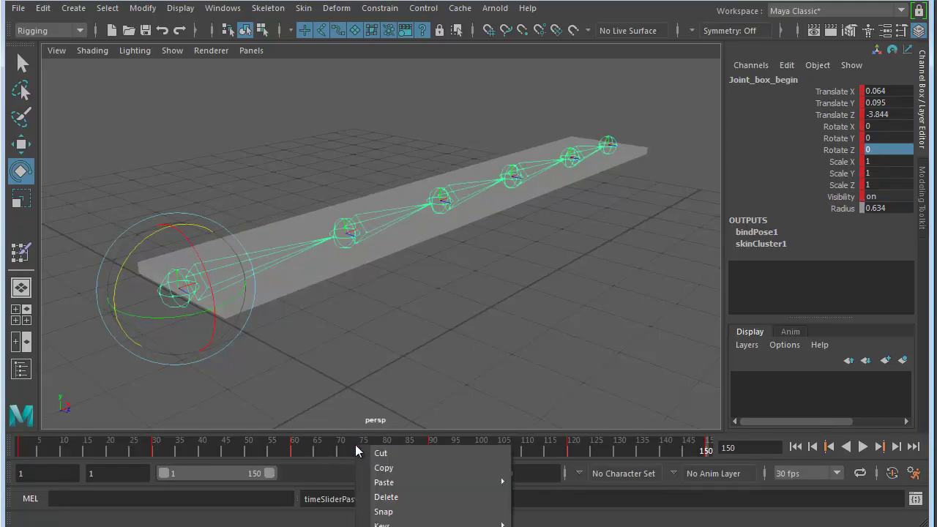
pyautogui.click(328, 445)
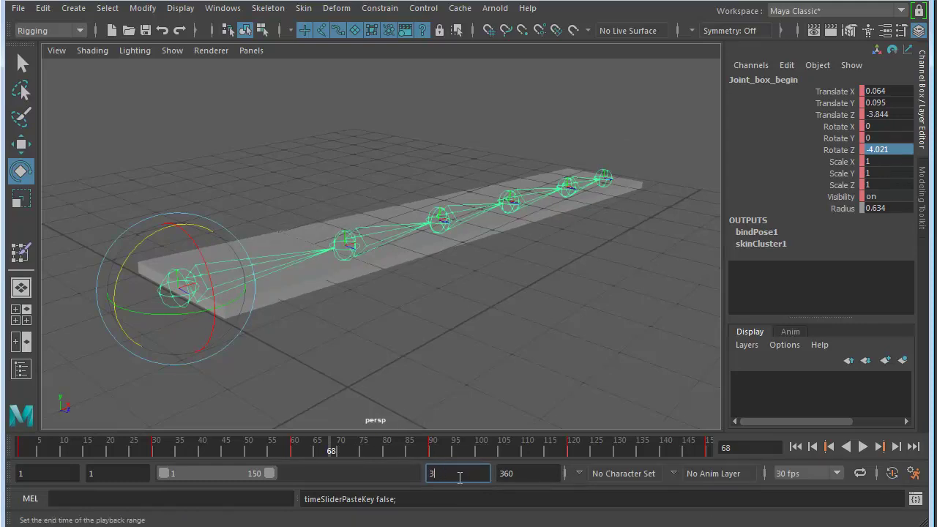
# Set the end time of the playback range to 360.
pyautogui.click(459, 477)
pyautogui.write('360')
pyautogui.press('Return')
# Go to the pasted key at frame 150 and delete it.
pyautogui.click(286, 445)
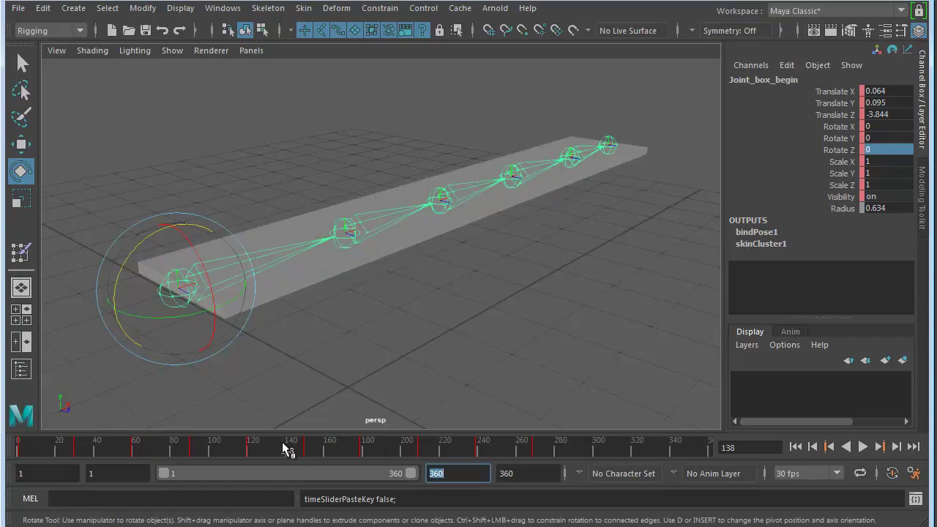
pyautogui.moveTo(250, 445); pyautogui.dragTo(343, 452)
pyautogui.hotkey('alt', 'v')
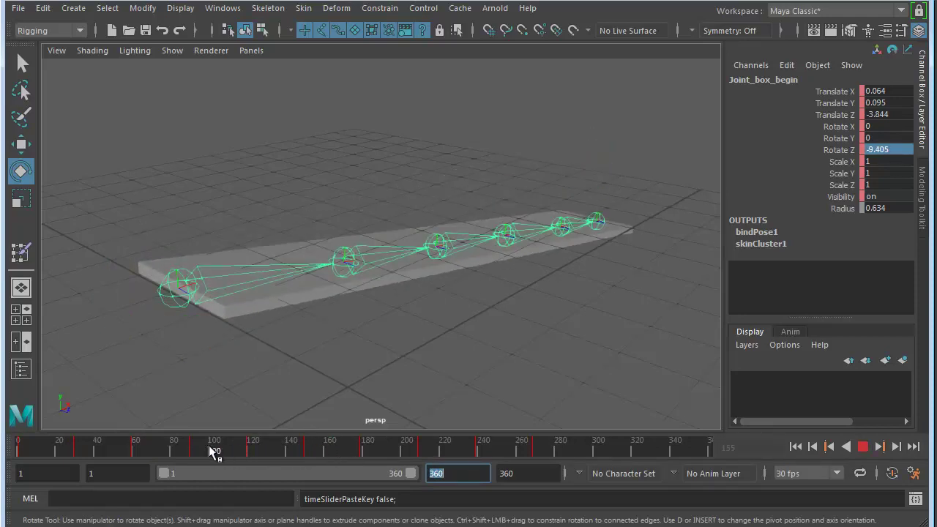
pyautogui.click(318, 451)
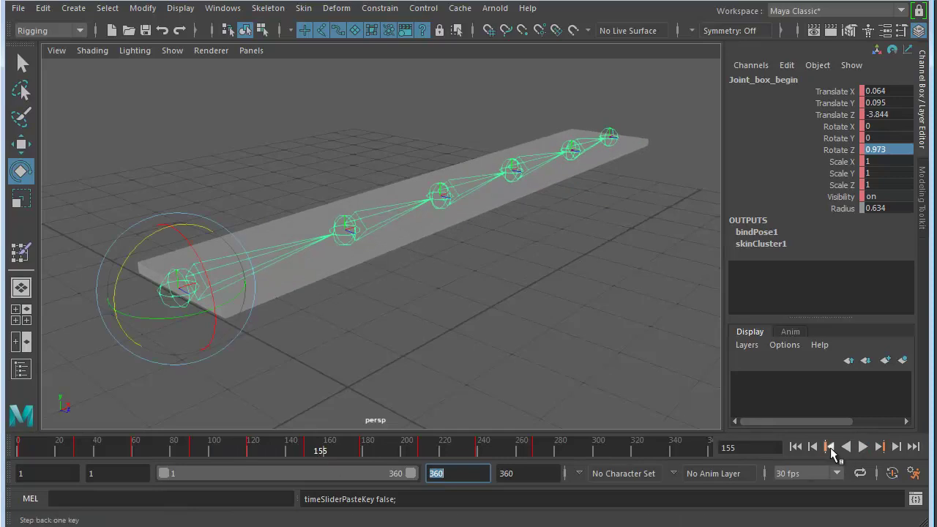
pyautogui.click(830, 448)
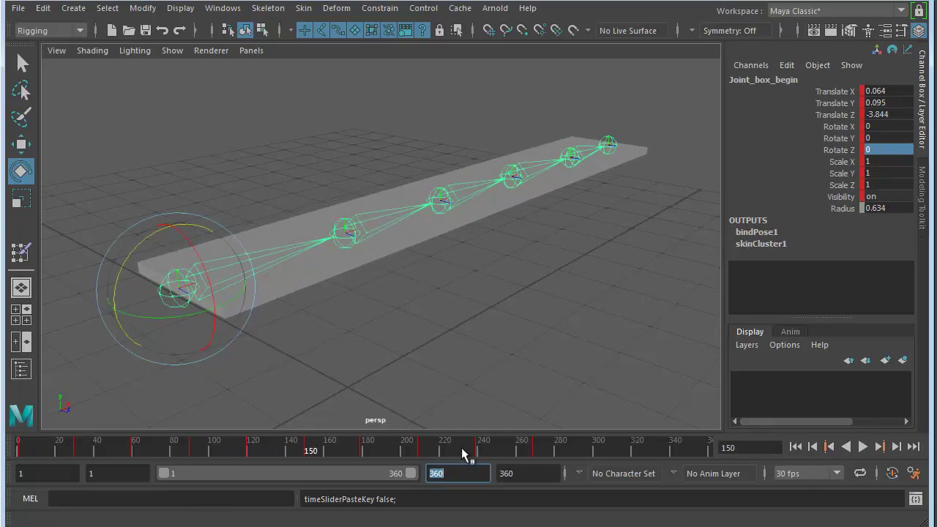
pyautogui.rightClick(306, 449)
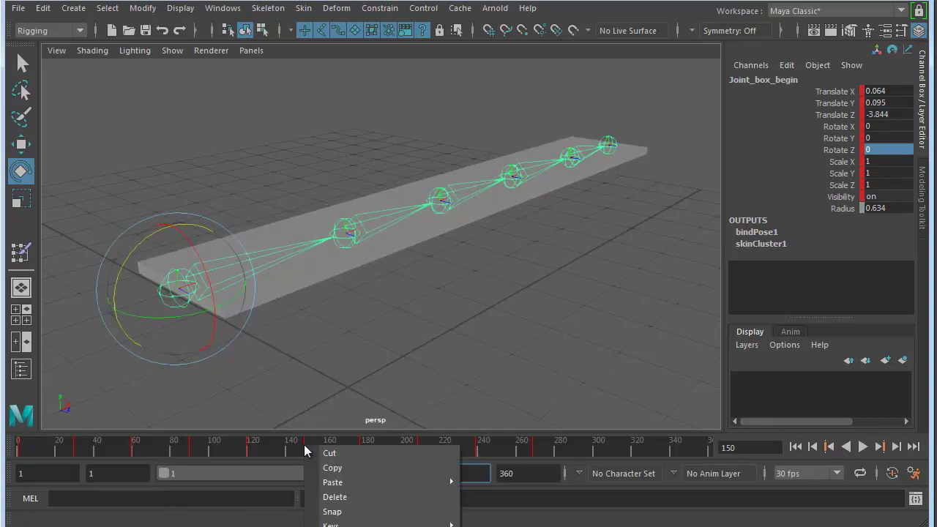
pyautogui.click(335, 497)
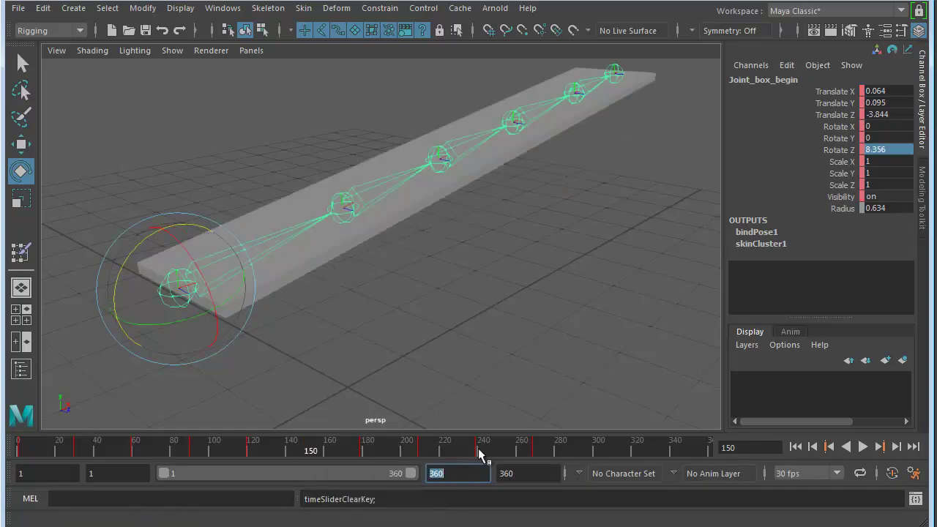
# Select the keys from frame 179 to 284 and shift the group earlier so its first key falls at frame 150.
pyautogui.keyDown('shift'); pyautogui.moveTo(561, 449); pyautogui.dragTo(359, 455); pyautogui.keyUp('shift')
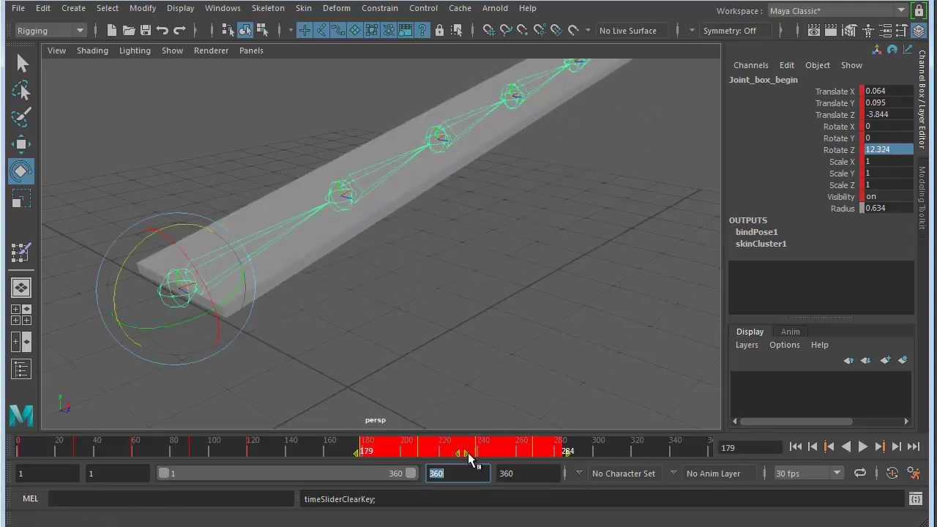
pyautogui.hotkey('alt', 'v')
pyautogui.moveTo(458, 457); pyautogui.dragTo(404, 468)
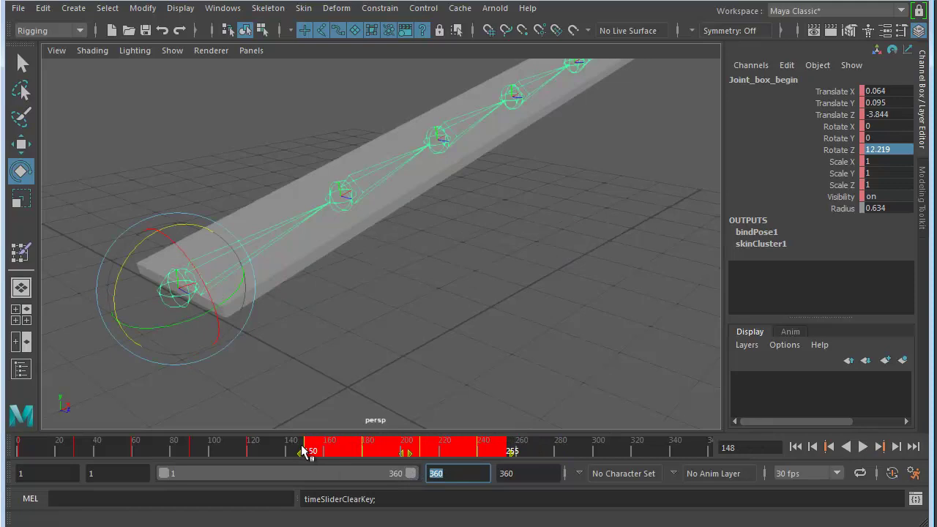
pyautogui.click(307, 450)
pyautogui.hotkey('alt', 'v')
# Check the root joint's animation by scrubbing from frame 1.
pyautogui.click(20, 450)
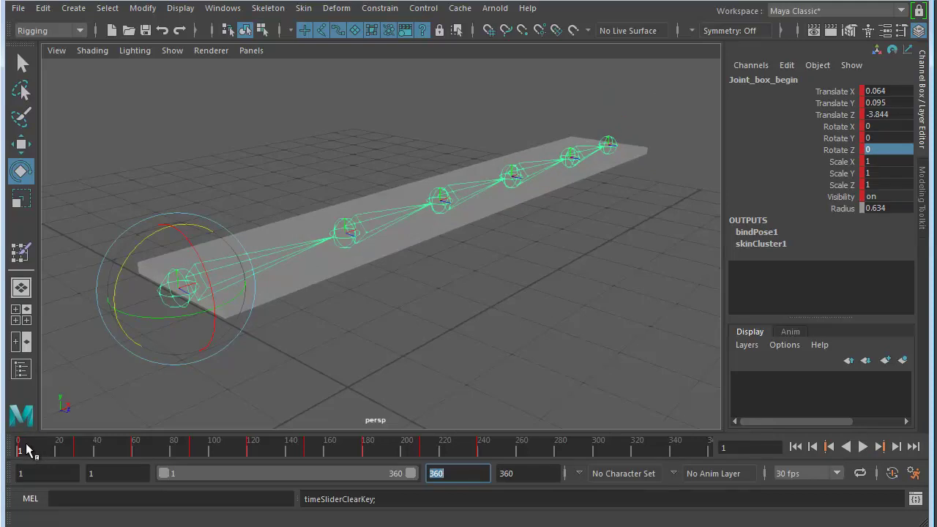
pyautogui.hotkey('alt', 'v')
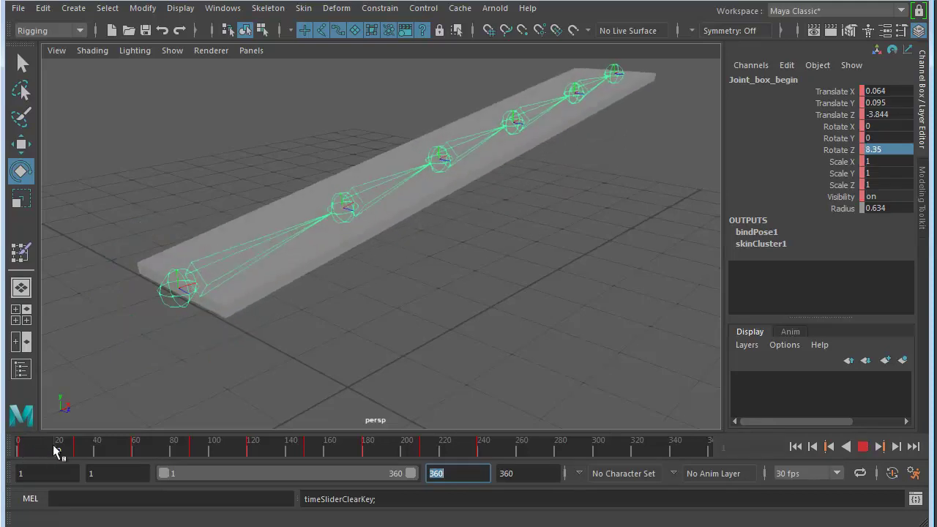
pyautogui.moveTo(42, 452)
pyautogui.mouseDown()
pyautogui.moveTo(479, 454)
pyautogui.moveTo(20, 451)
pyautogui.mouseUp()
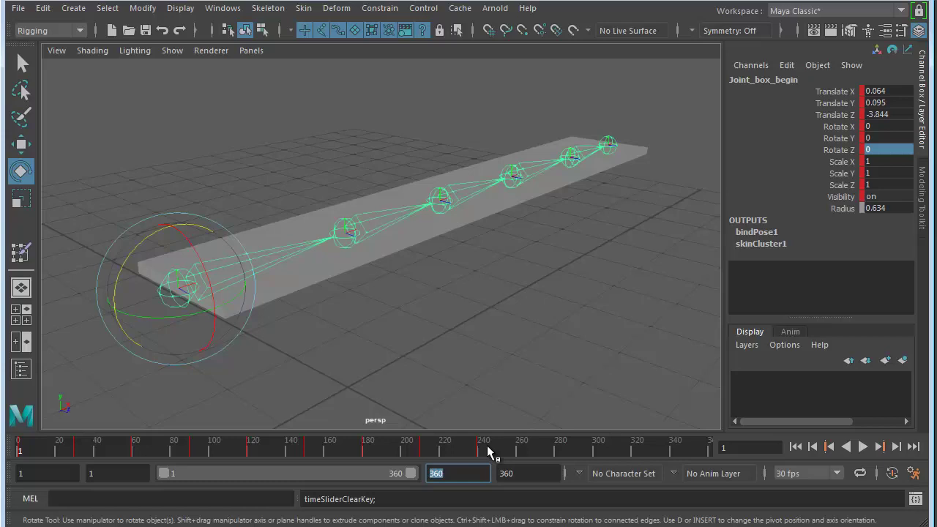
pyautogui.hotkey('alt', 'v')
# Copy the root joint's keys in the range from frame 150 to 245 and paste them at frame 270.
pyautogui.keyDown('shift'); pyautogui.moveTo(486, 455); pyautogui.dragTo(306, 466); pyautogui.keyUp('shift')
pyautogui.press('Escape')
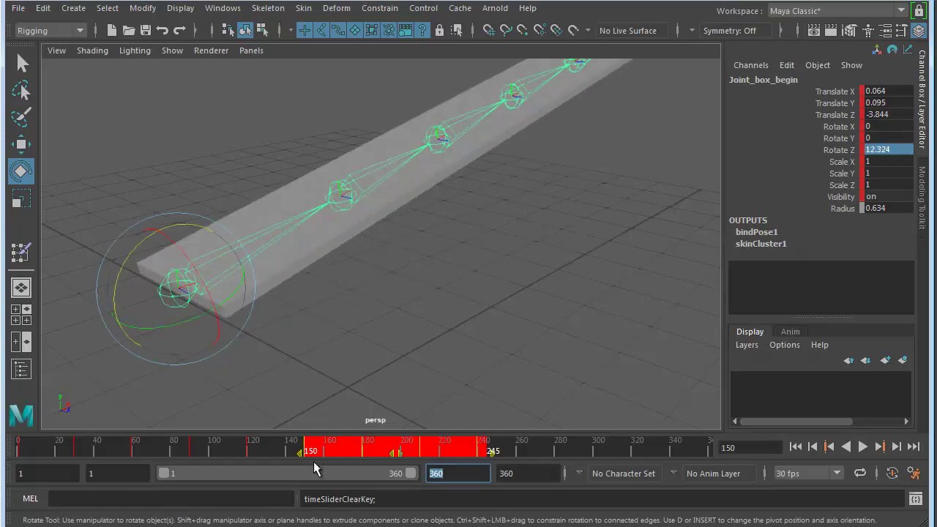
pyautogui.rightClick(375, 447)
pyautogui.click(399, 467)
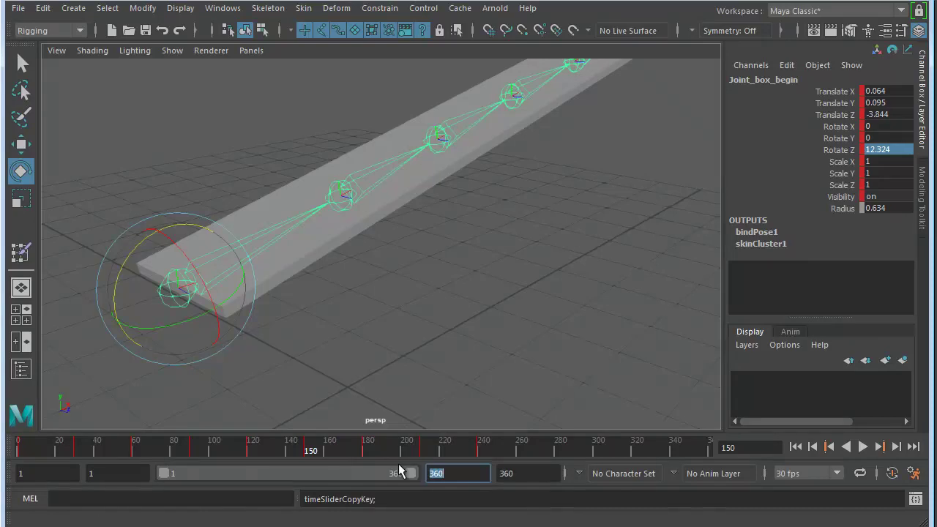
pyautogui.moveTo(479, 452); pyautogui.dragTo(490, 454)
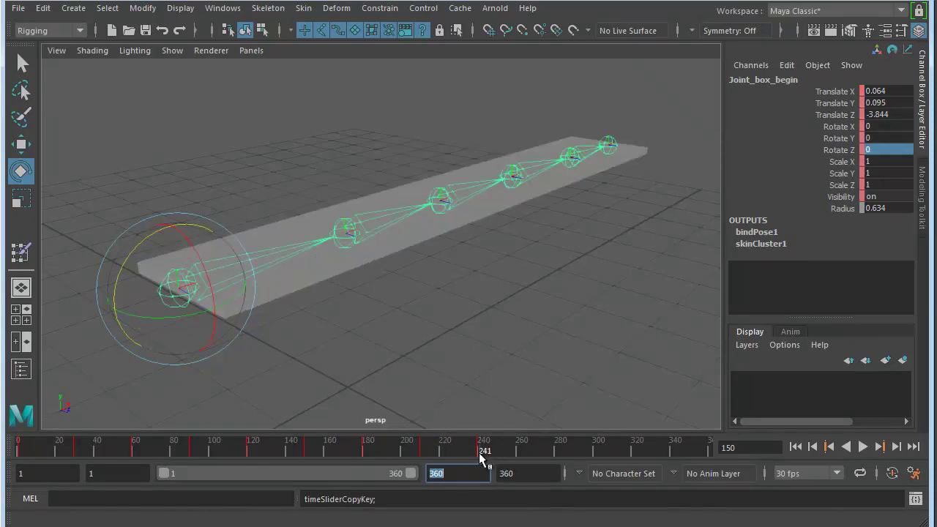
pyautogui.hotkey('alt', 'v')
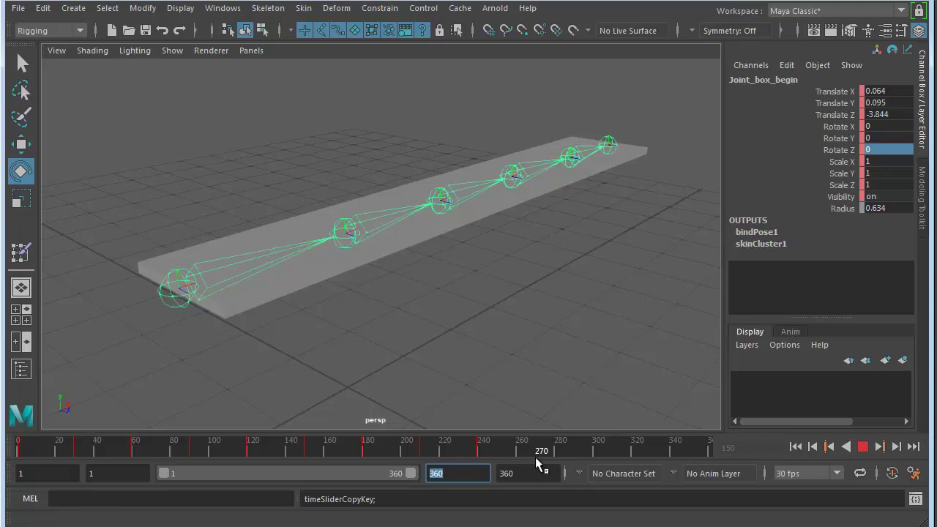
pyautogui.press('Escape')
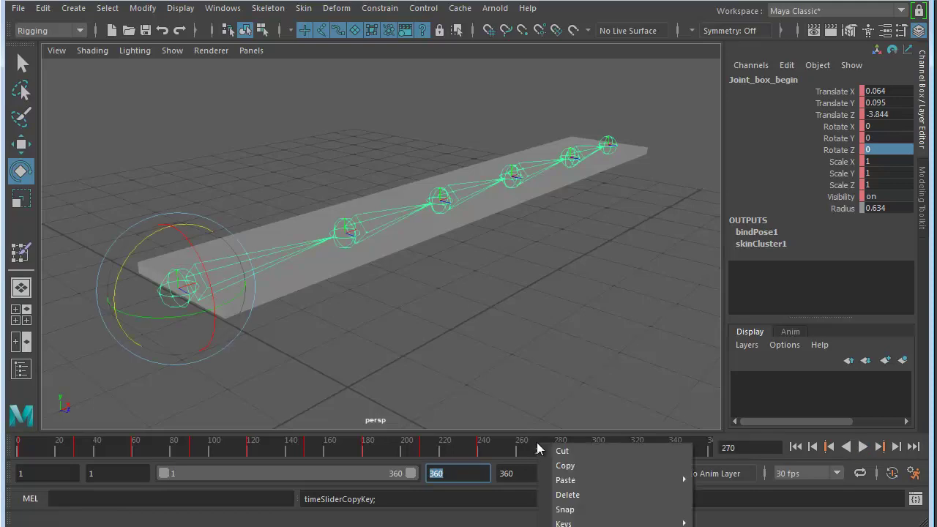
pyautogui.rightClick(537, 449)
pyautogui.moveTo(560, 480)
pyautogui.click(723, 489)
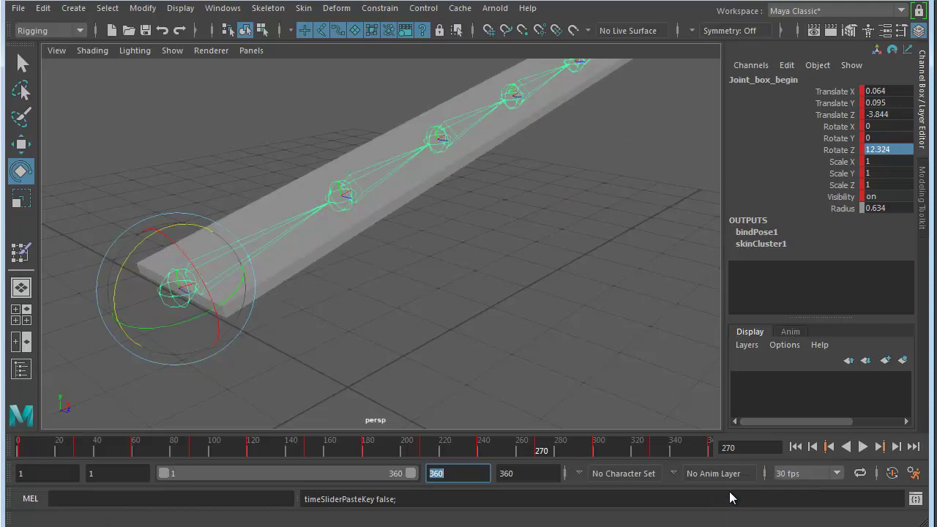
# Check the root joint's pasted keys by scrubbing to frame 360, and return to frame 1.
pyautogui.hotkey('alt', 'v')
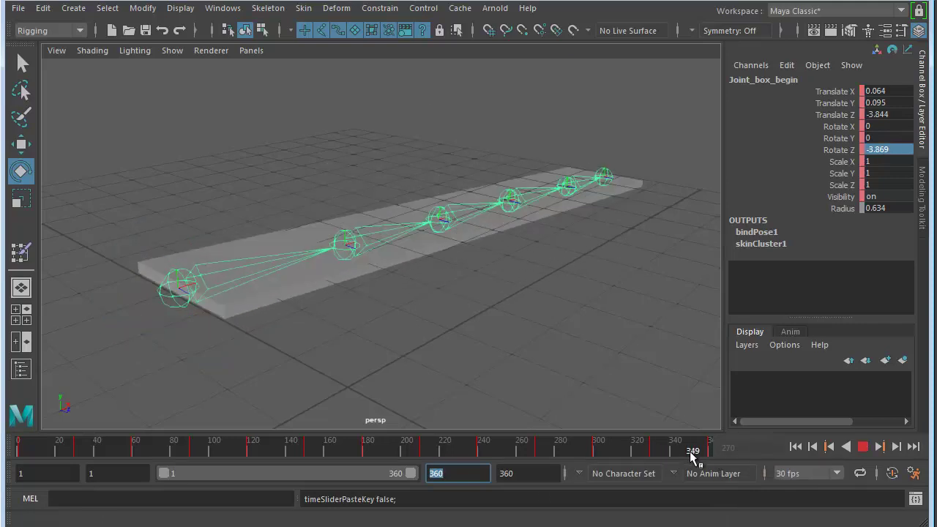
pyautogui.moveTo(709, 454)
pyautogui.mouseDown()
pyautogui.moveTo(51, 464)
pyautogui.moveTo(74, 456)
pyautogui.moveTo(712, 455)
pyautogui.moveTo(707, 446)
pyautogui.mouseUp()
pyautogui.click(20, 455)
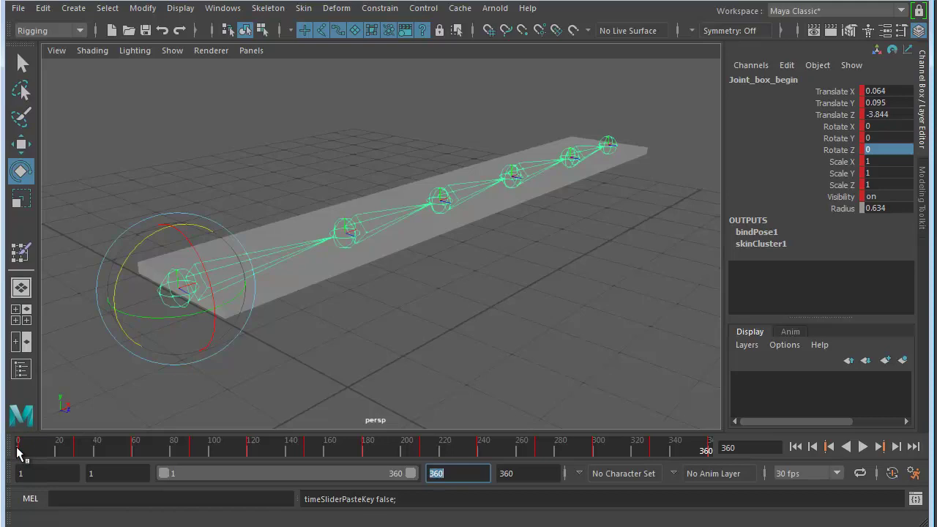
pyautogui.hotkey('alt', 'v')
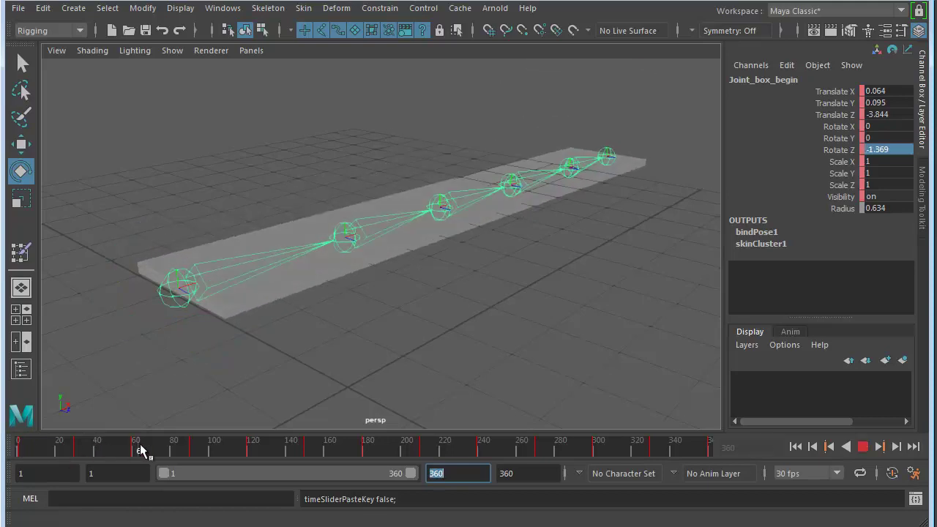
pyautogui.hotkey('alt', 'v')
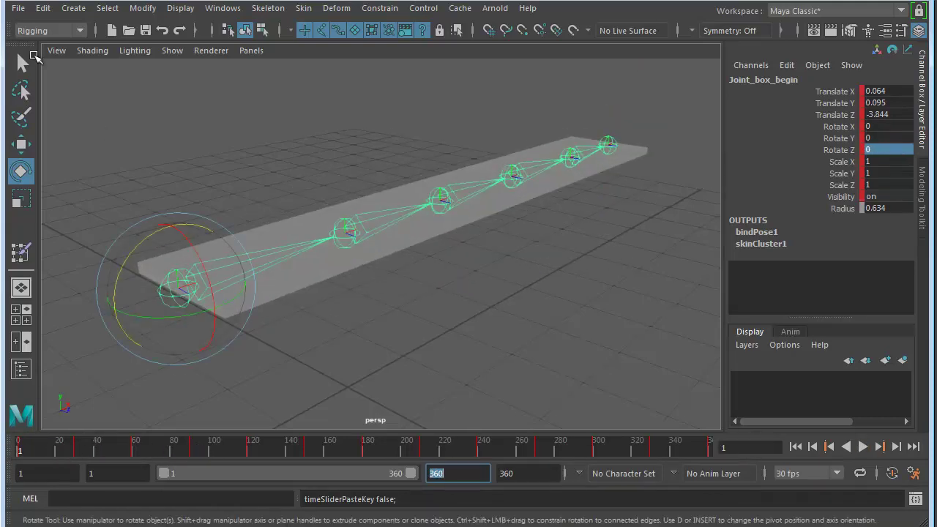
# Deselect the joint chain, play the animation to review the repeated motion, and return to frame 1.
pyautogui.click(526, 336)
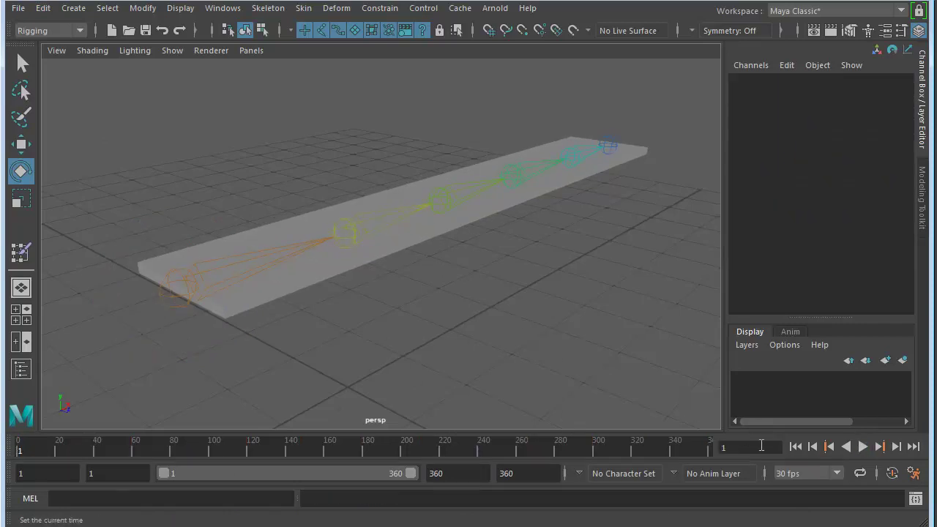
pyautogui.click(863, 448)
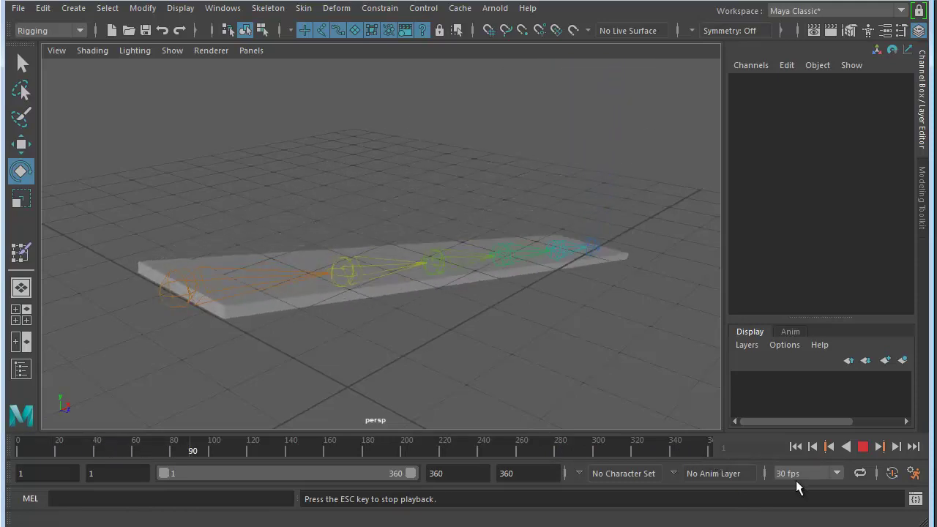
pyautogui.click(862, 446)
pyautogui.moveTo(259, 449)
pyautogui.mouseDown()
pyautogui.moveTo(63, 450)
pyautogui.moveTo(705, 453)
pyautogui.moveTo(17, 460)
pyautogui.mouseUp()
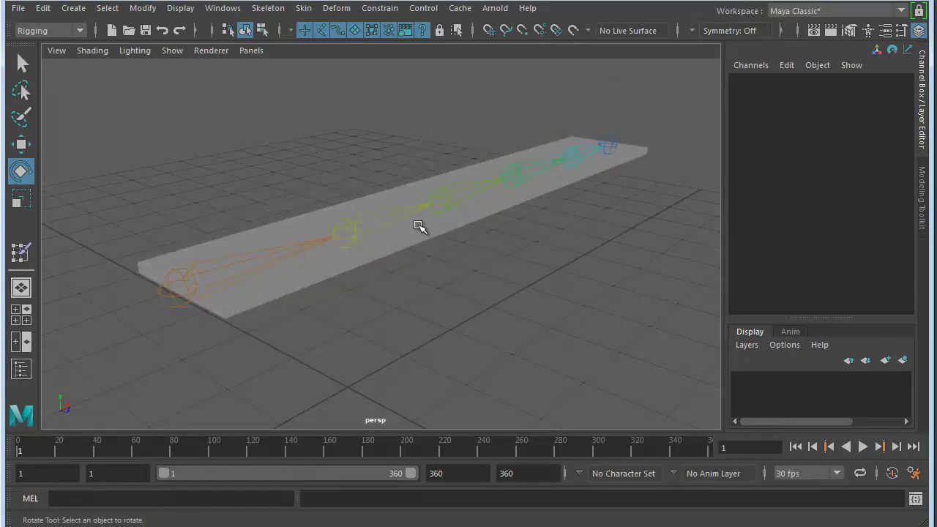
# Select the joint Joint_box_middle and set a key on it at frame 1.
pyautogui.click(379, 215)
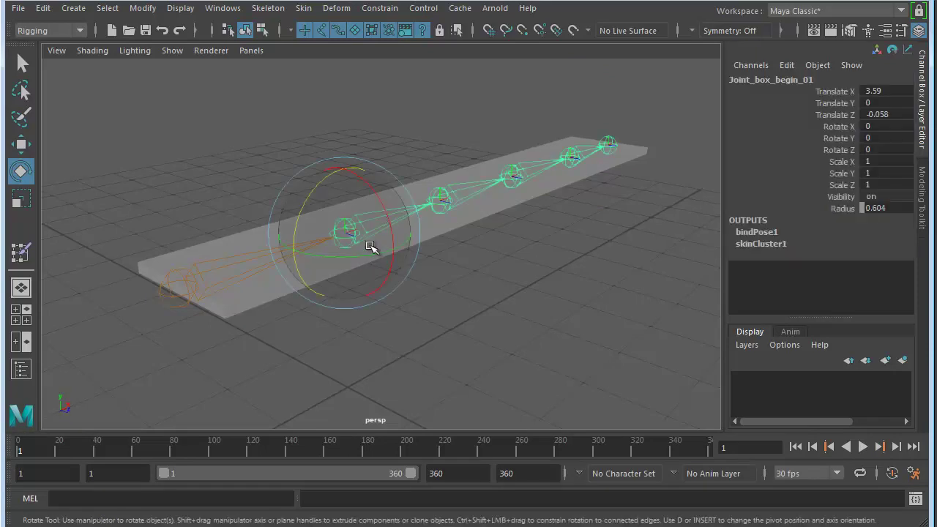
pyautogui.moveTo(22, 452); pyautogui.dragTo(17, 452)
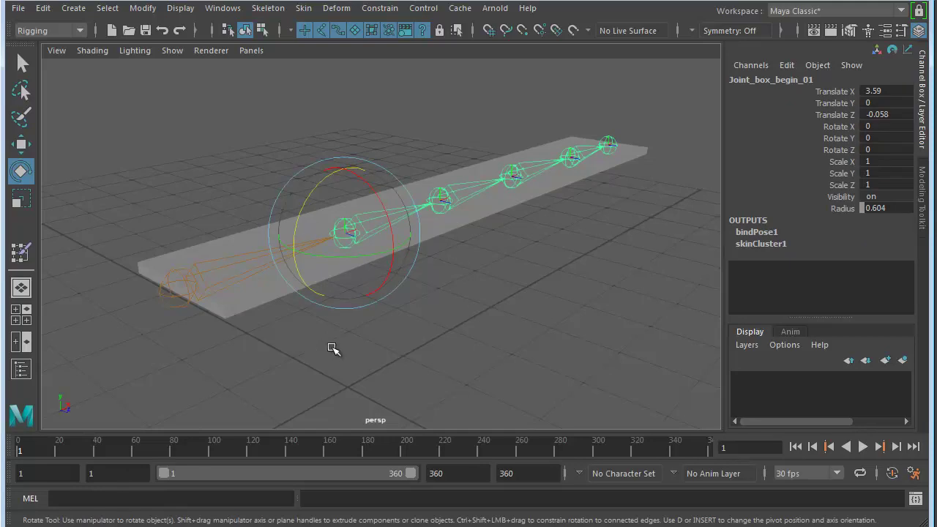
pyautogui.click(457, 186)
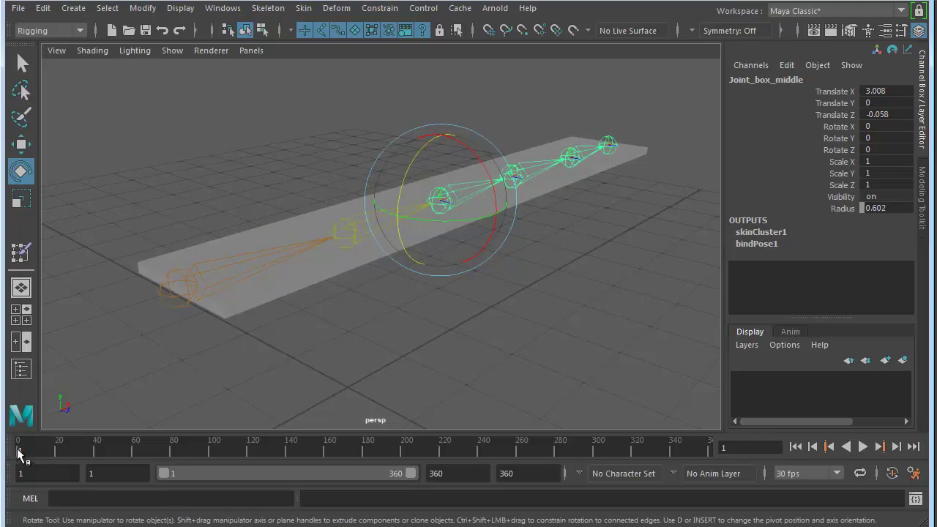
pyautogui.press('s')
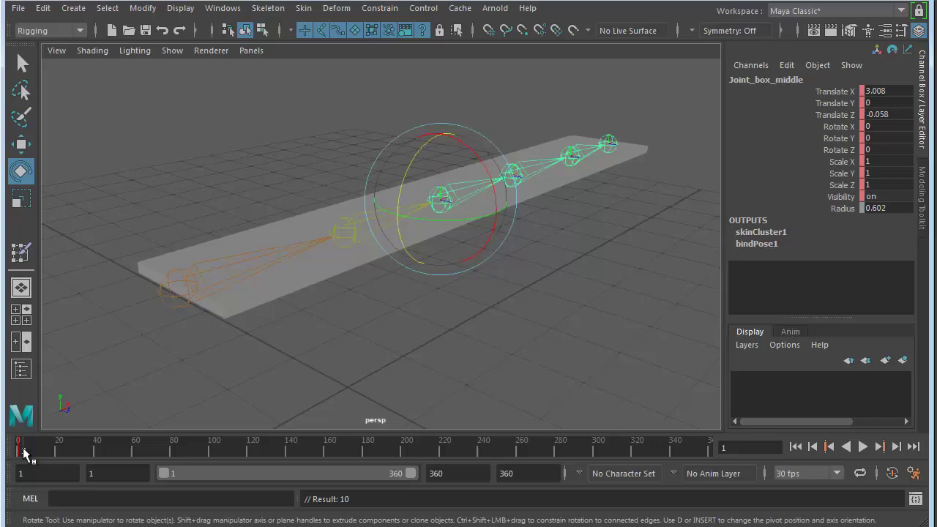
# Rotate the middle joint around Z to about -19.4 degrees at frame 30 and about 14.1 degrees at frame 60.
pyautogui.moveTo(24, 454); pyautogui.dragTo(76, 451)
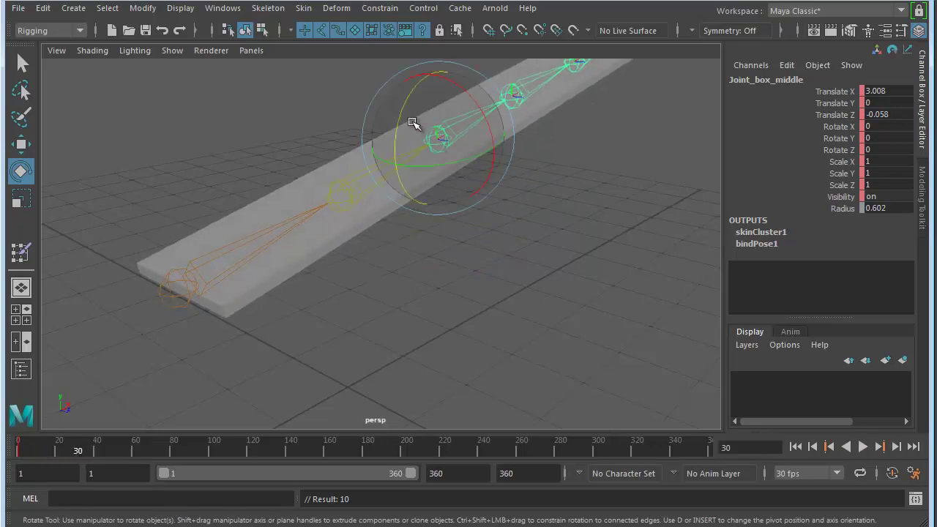
pyautogui.moveTo(395, 130); pyautogui.dragTo(397, 105)
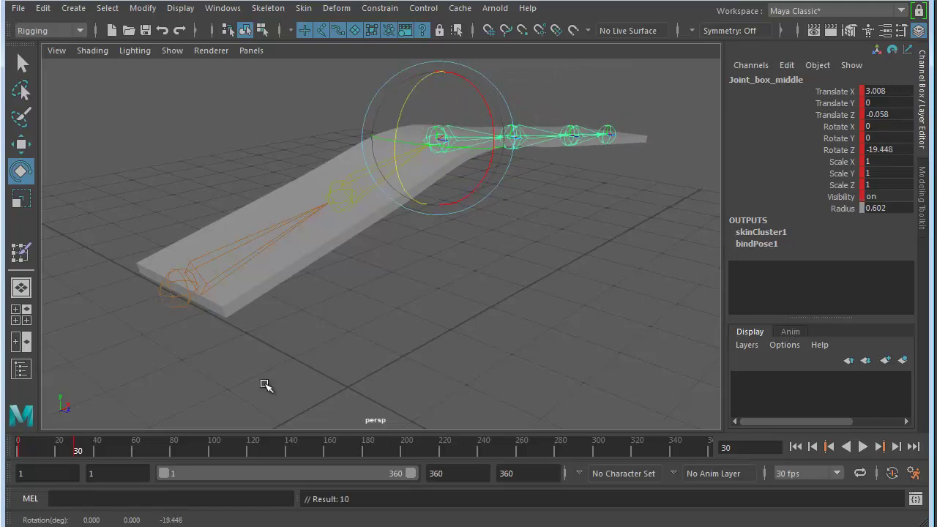
pyautogui.hotkey('alt', 'v')
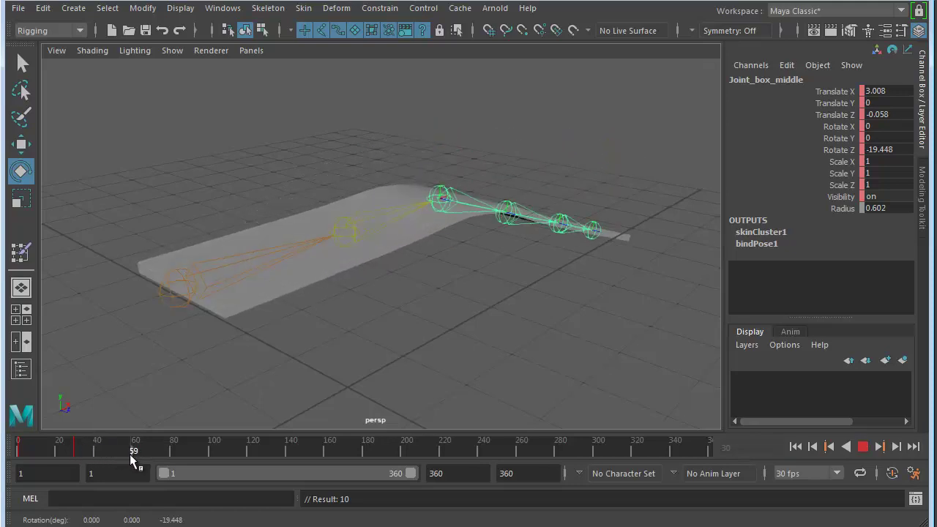
pyautogui.hotkey('alt', 'v')
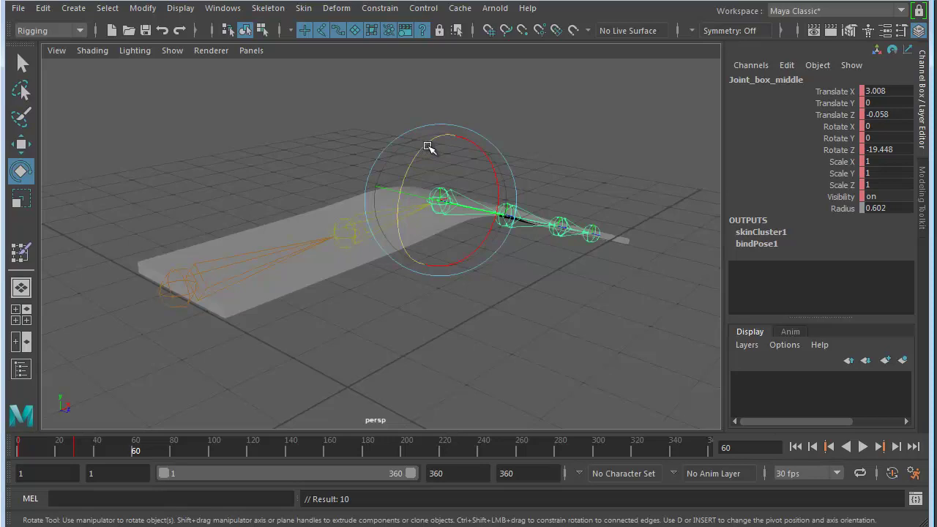
pyautogui.moveTo(427, 146); pyautogui.dragTo(420, 183)
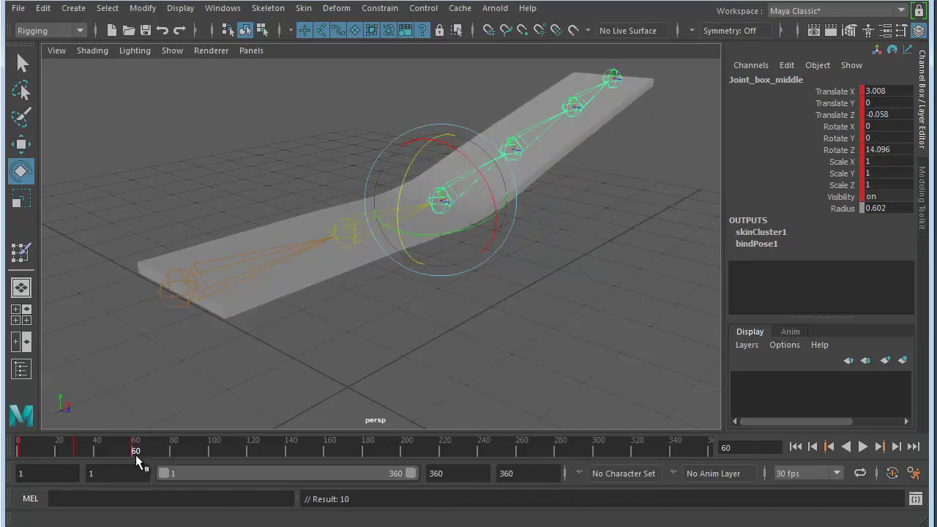
# Rotate the middle joint around Z to about 19.2 degrees at frame 90 and about -16.5 degrees at frame 120, then scrub back to frame 1.
pyautogui.moveTo(135, 455); pyautogui.dragTo(189, 462)
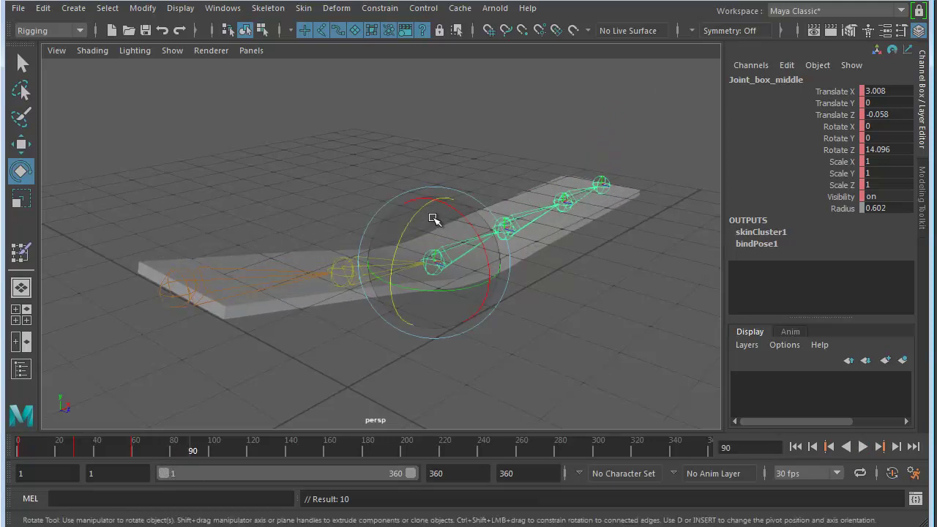
pyautogui.moveTo(414, 221); pyautogui.dragTo(415, 226)
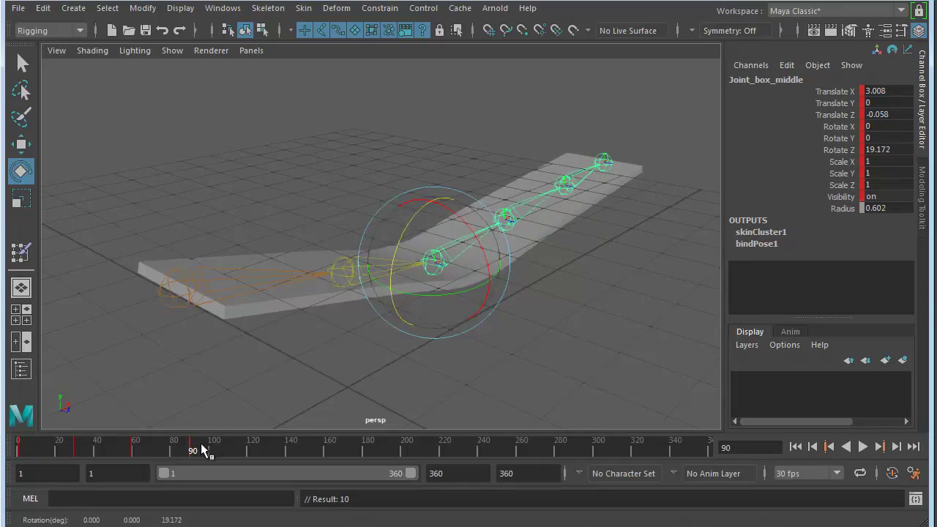
pyautogui.hotkey('alt', 'v')
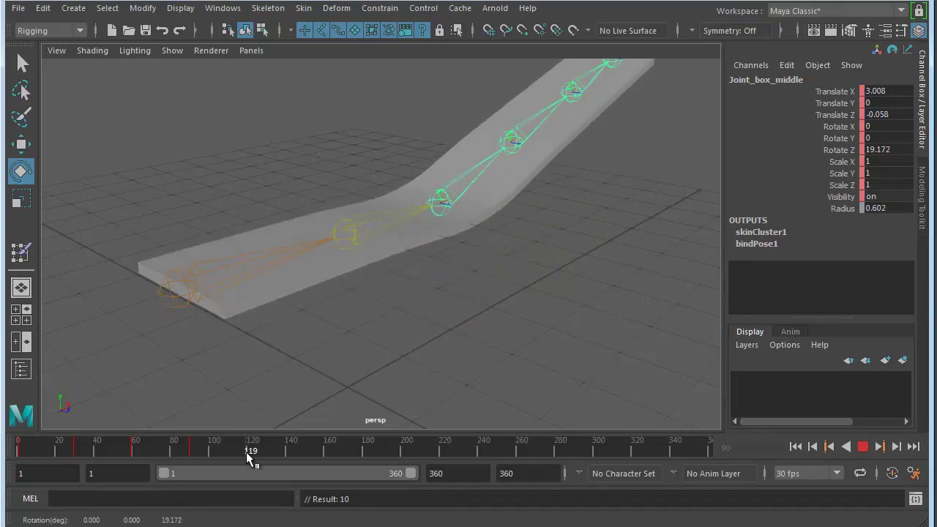
pyautogui.click(246, 452)
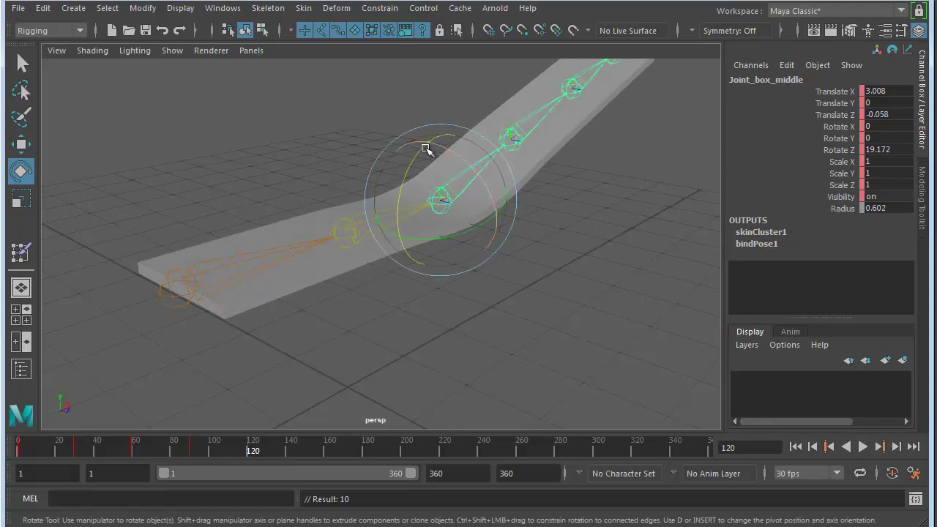
pyautogui.moveTo(412, 167); pyautogui.dragTo(422, 141)
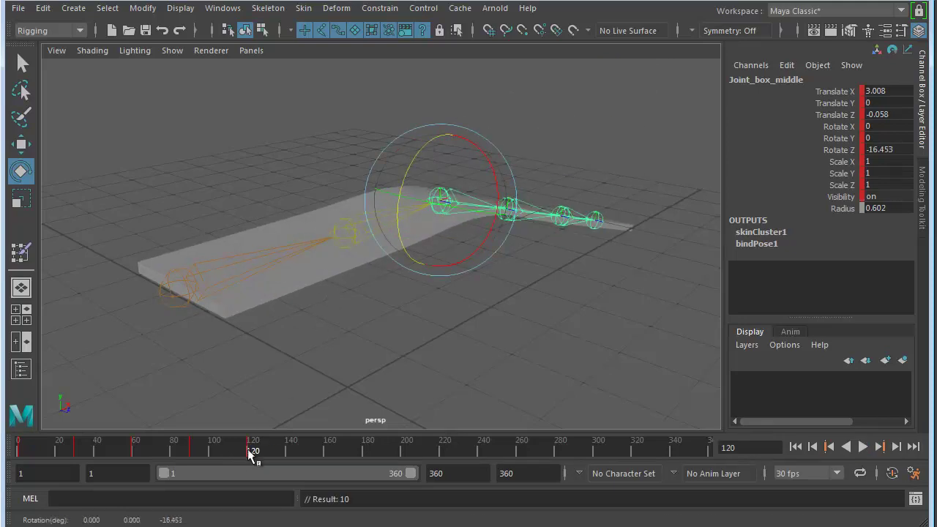
pyautogui.moveTo(248, 454); pyautogui.dragTo(18, 475)
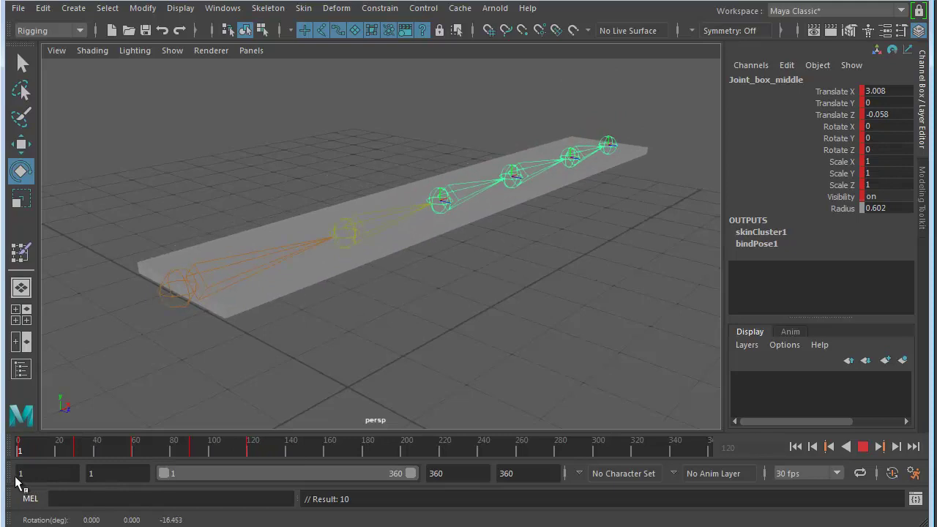
# Copy the middle joint's keys in the range from frame 30 to 143 and paste them at frame 150.
pyautogui.keyDown('shift'); pyautogui.moveTo(292, 447); pyautogui.dragTo(77, 455); pyautogui.keyUp('shift')
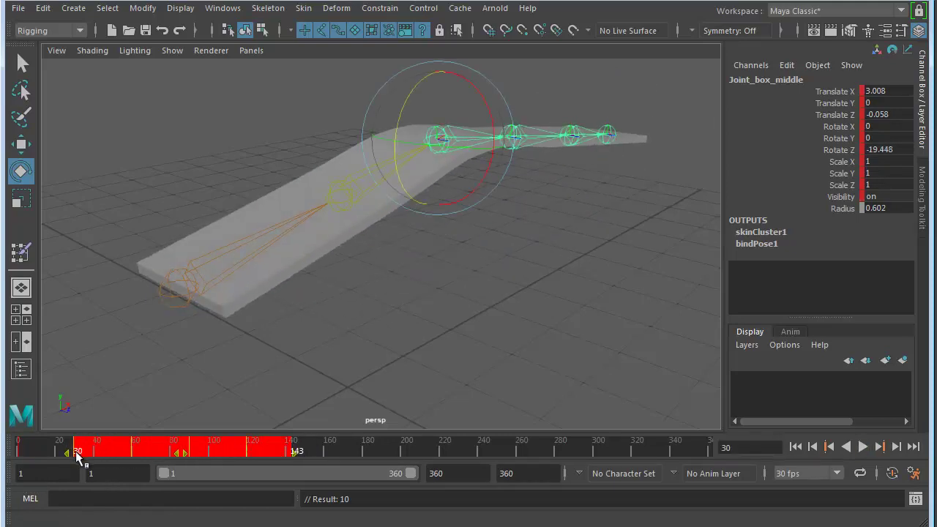
pyautogui.rightClick(133, 446)
pyautogui.click(173, 462)
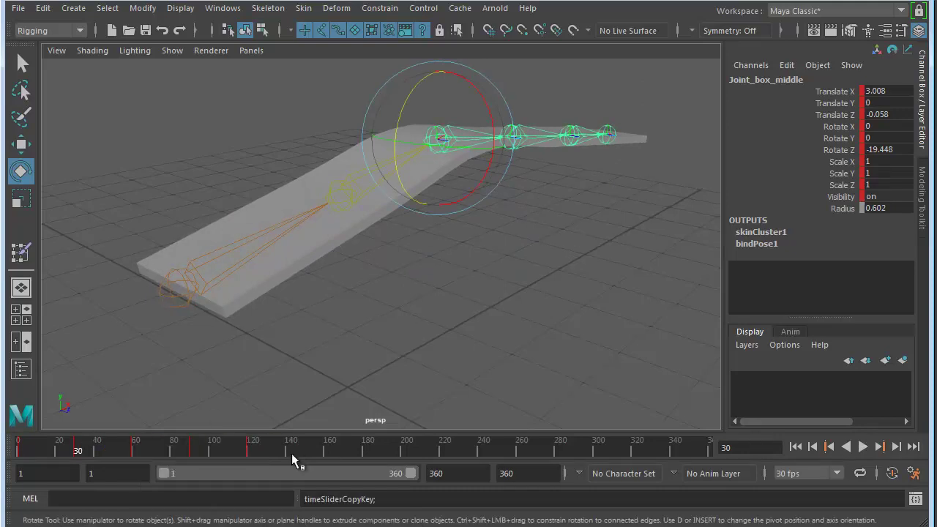
pyautogui.click(310, 449)
pyautogui.rightClick(308, 450)
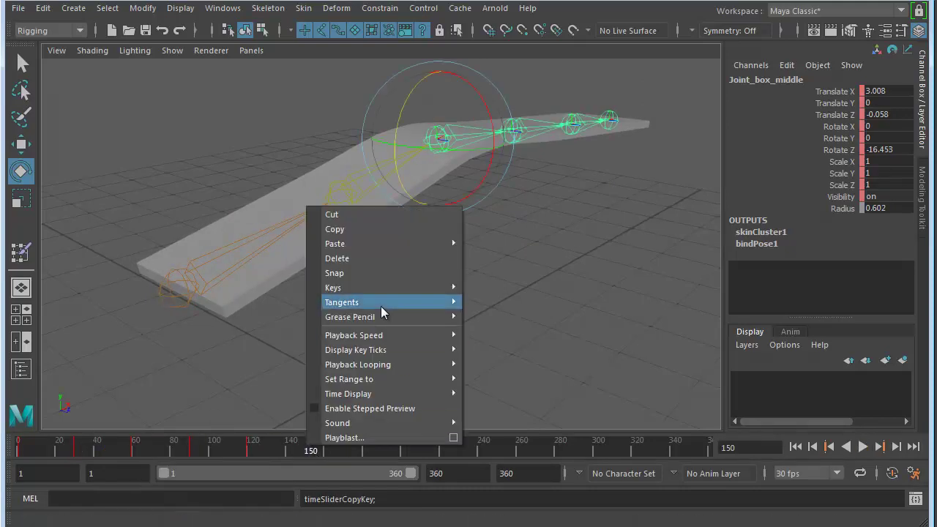
pyautogui.moveTo(379, 244)
pyautogui.click(494, 252)
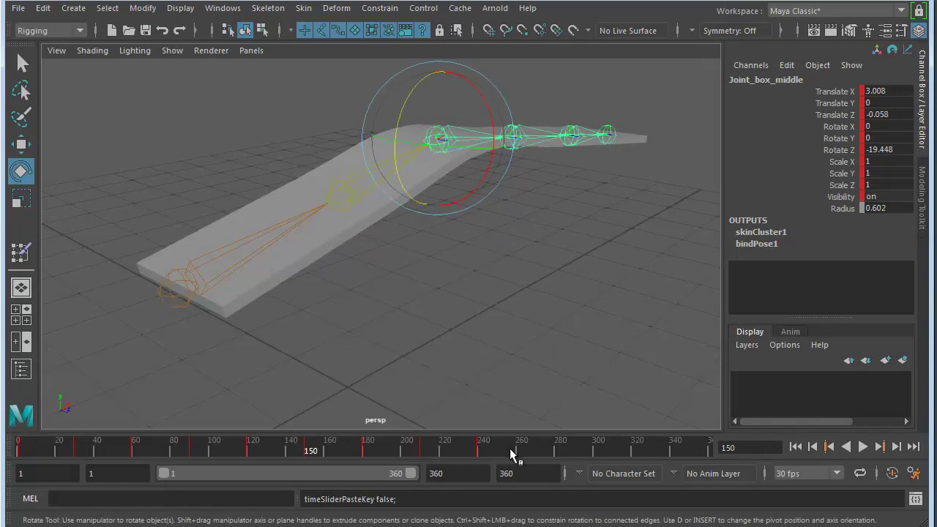
# Paste the middle joint's copied keys once more at frame 270.
pyautogui.moveTo(507, 455); pyautogui.dragTo(534, 460)
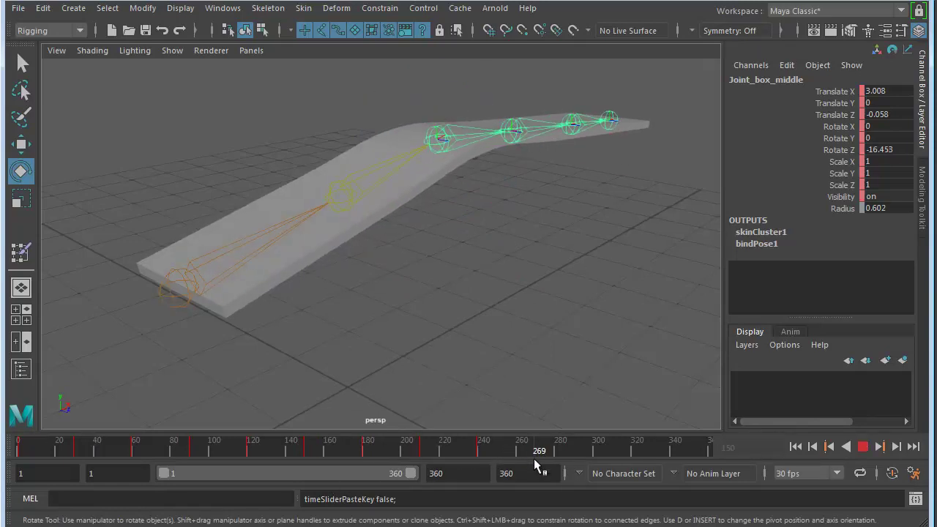
pyautogui.rightClick(535, 447)
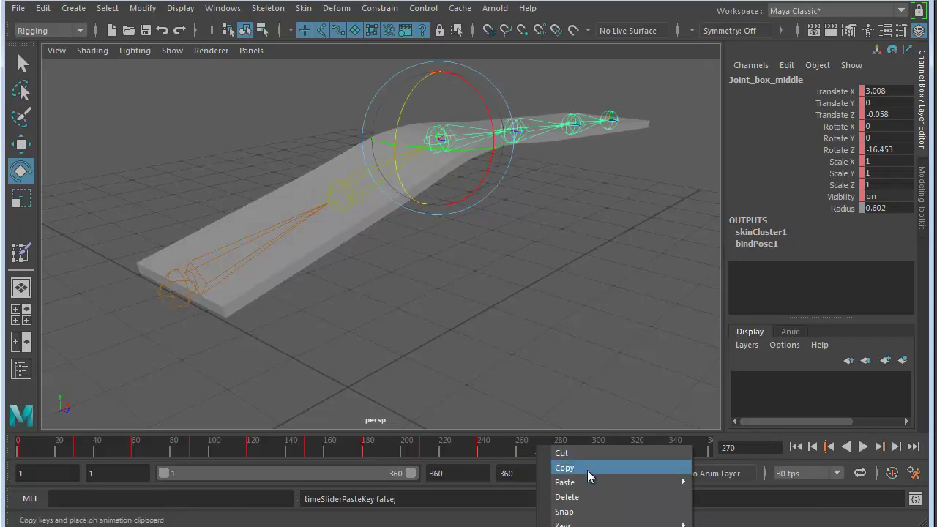
pyautogui.moveTo(633, 480)
pyautogui.click(717, 495)
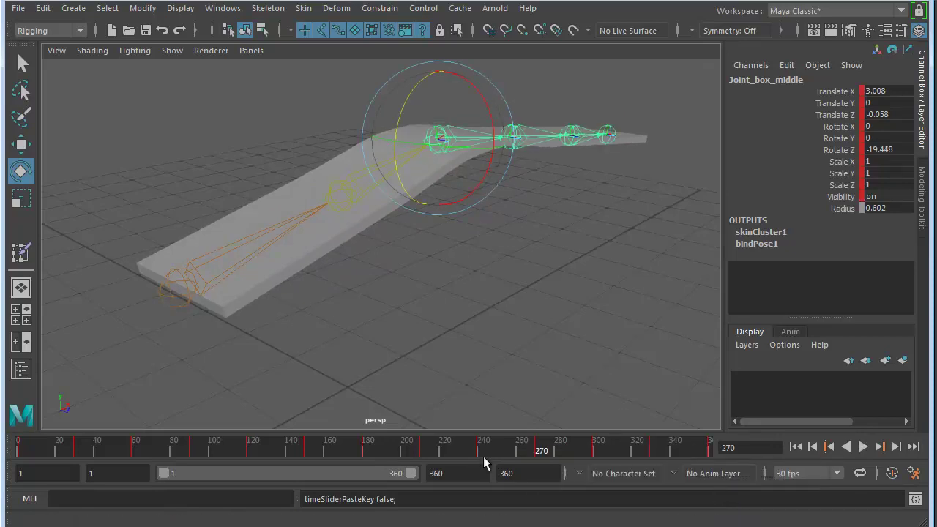
# Return to frame 1 and run the animation through to frame 360 to check the middle joint's motion, then deselect the joint.
pyautogui.moveTo(495, 445); pyautogui.dragTo(5, 451)
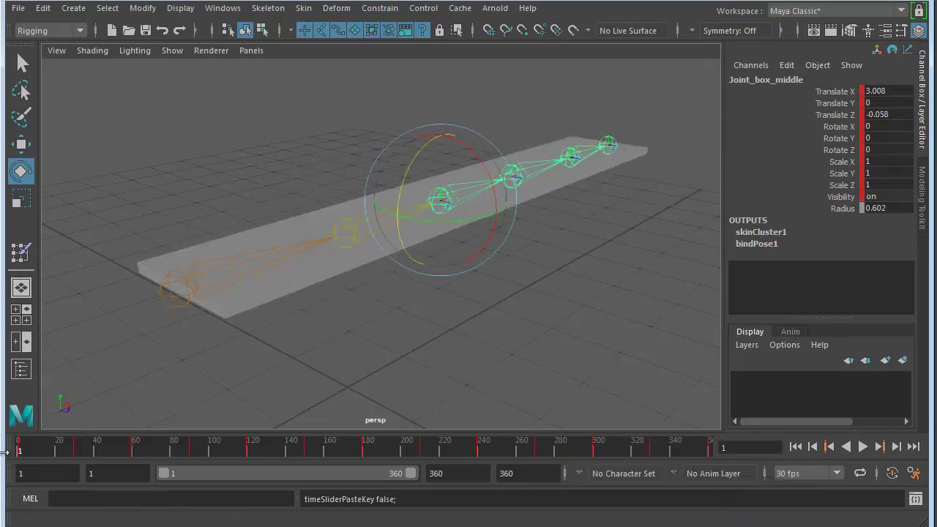
pyautogui.hotkey('alt', 'v')
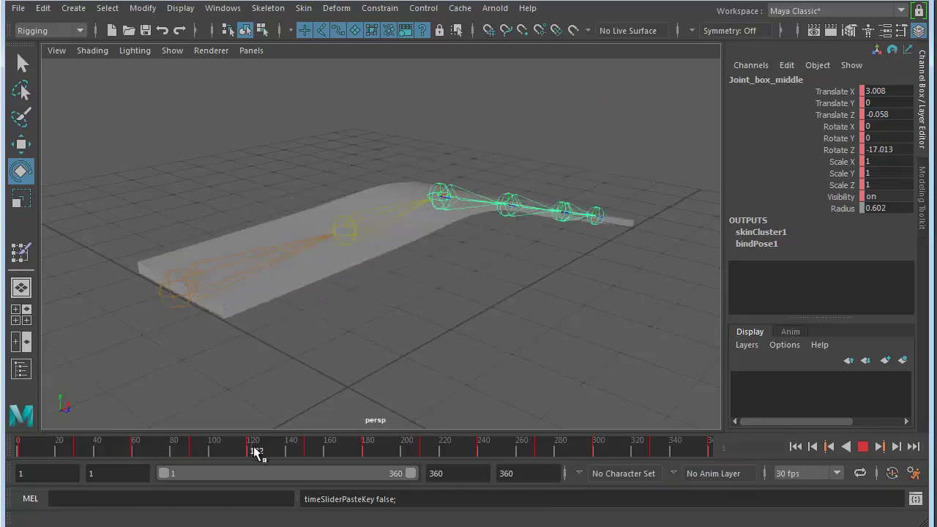
pyautogui.moveTo(325, 451); pyautogui.dragTo(709, 457)
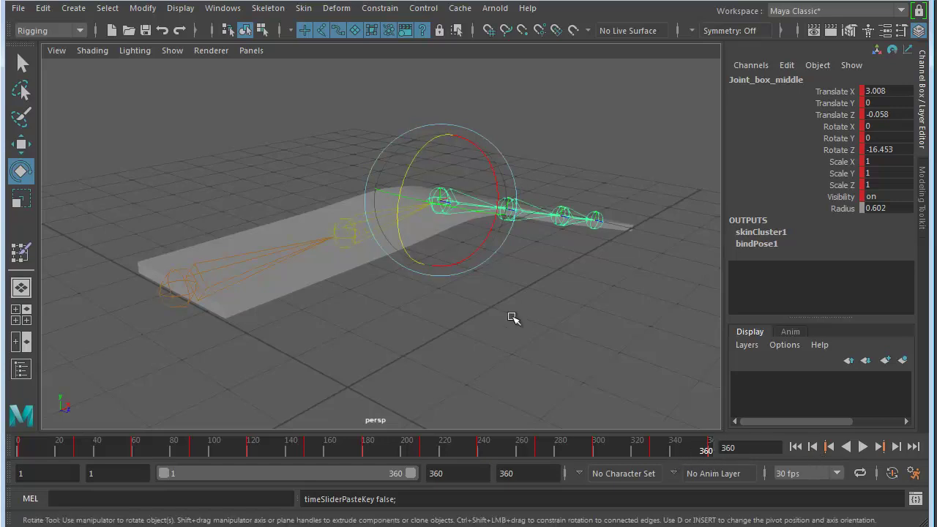
pyautogui.click(440, 405)
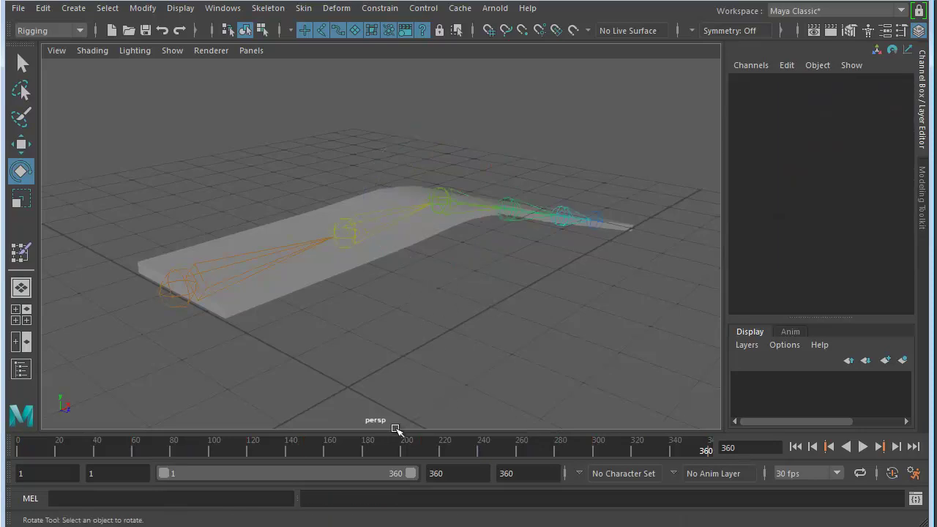
pyautogui.keyDown('alt'); pyautogui.moveTo(340, 334); pyautogui.dragTo(321, 341); pyautogui.keyUp('alt')
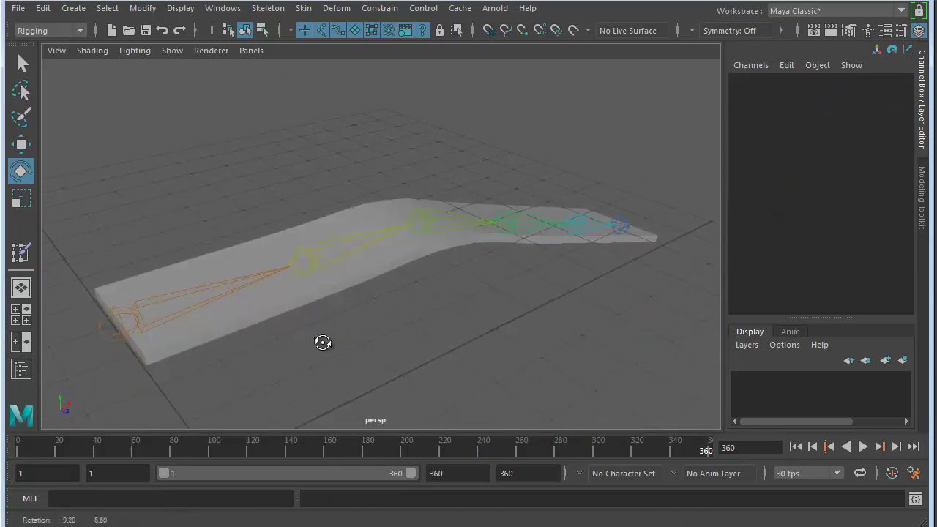
# Examine the keyframes on the middle, root and neighbouring joints by selecting them in turn.
pyautogui.click(451, 228)
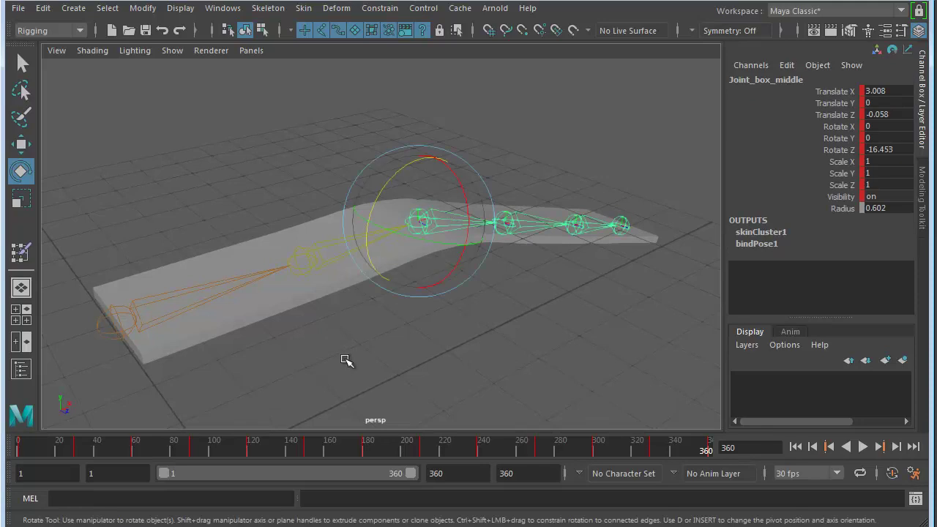
pyautogui.press('q')
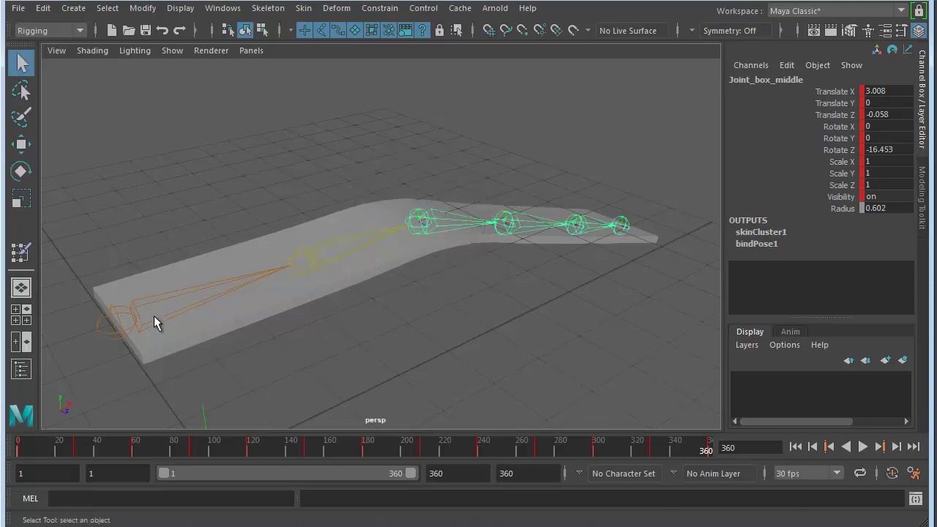
pyautogui.click(126, 315)
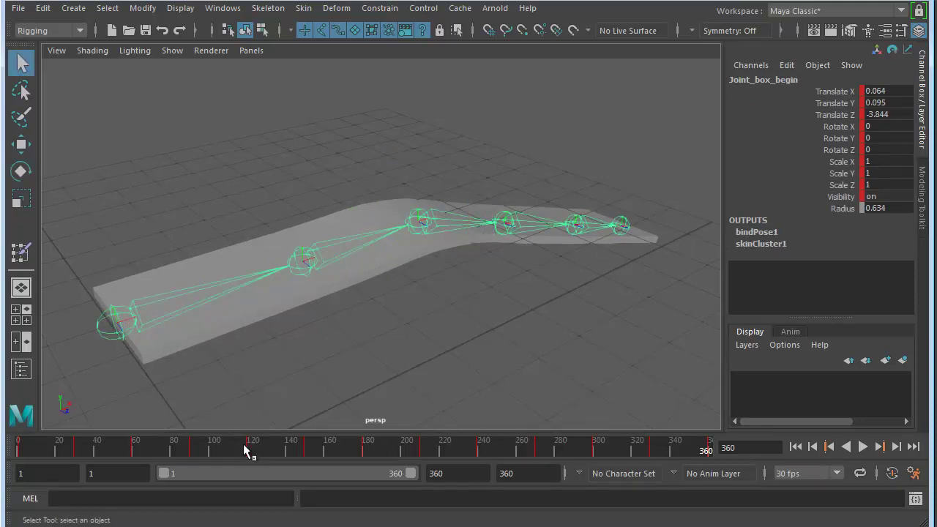
pyautogui.click(316, 256)
pyautogui.click(533, 217)
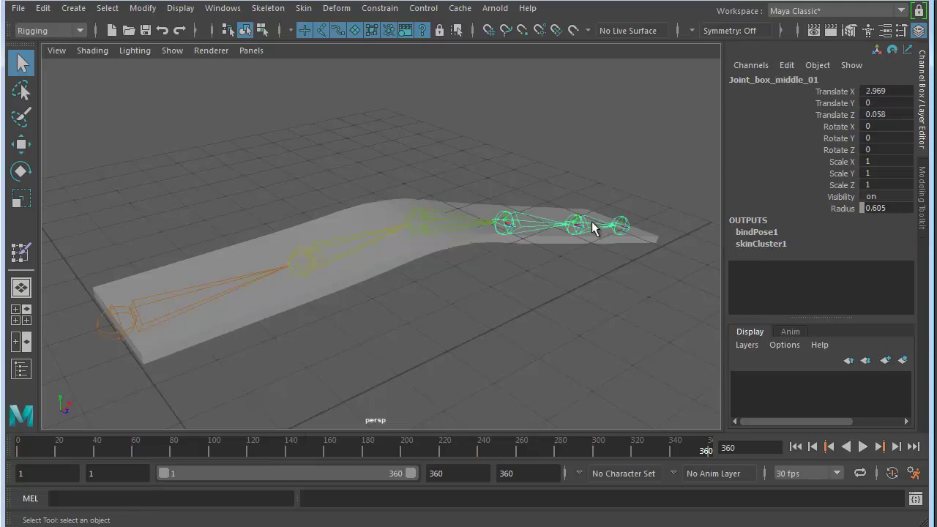
# Set a keyframe on the unrotated Joint_box_End_01 at frame 1.
pyautogui.keyDown('alt'); pyautogui.moveTo(558, 332); pyautogui.dragTo(531, 328); pyautogui.keyUp('alt')
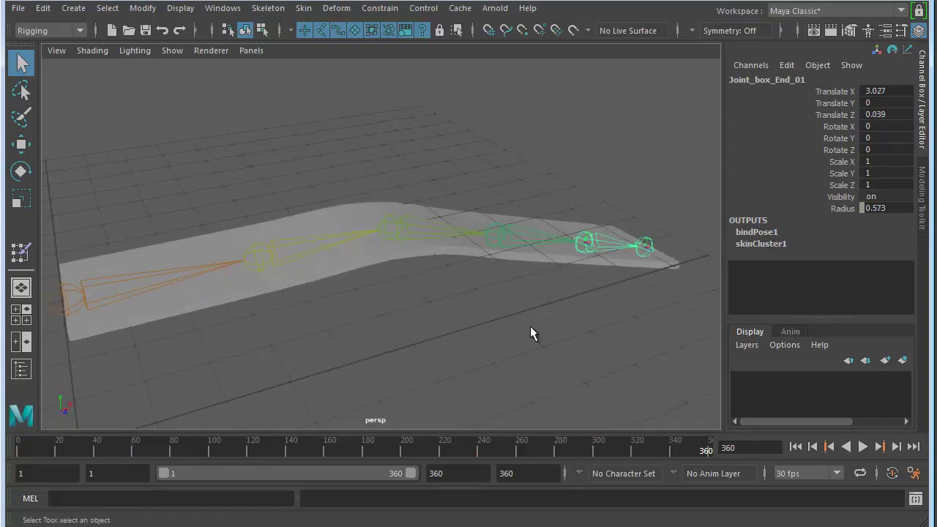
pyautogui.press('e')
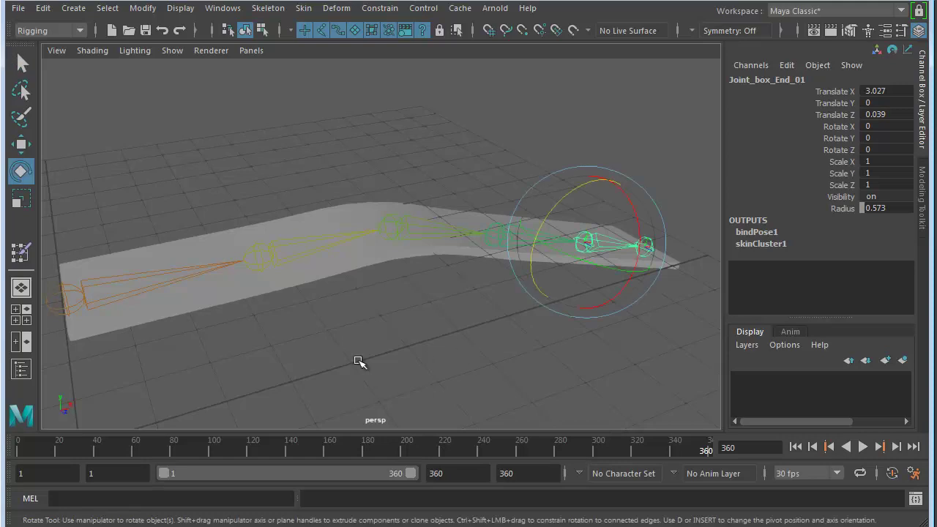
pyautogui.hotkey('alt', 'v')
pyautogui.click(17, 451)
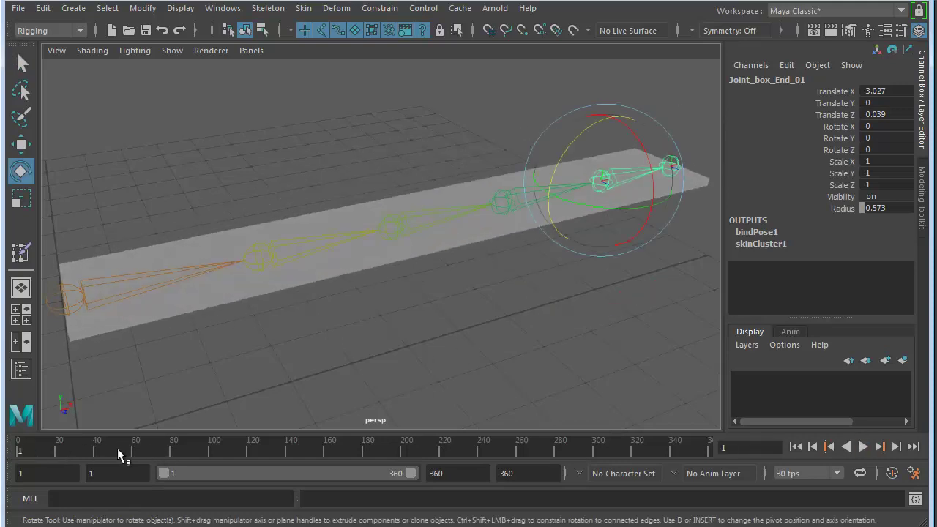
pyautogui.press('s')
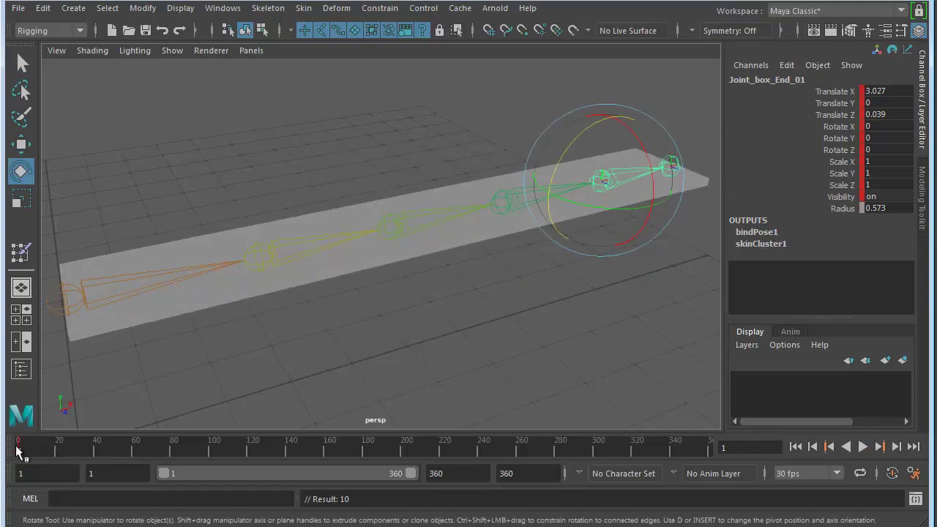
# Rotate and key Joint_box_End_01 around Z to about -7.4 degrees at frame 30 and about -18.7 degrees at frame 60.
pyautogui.hotkey('alt', 'v')
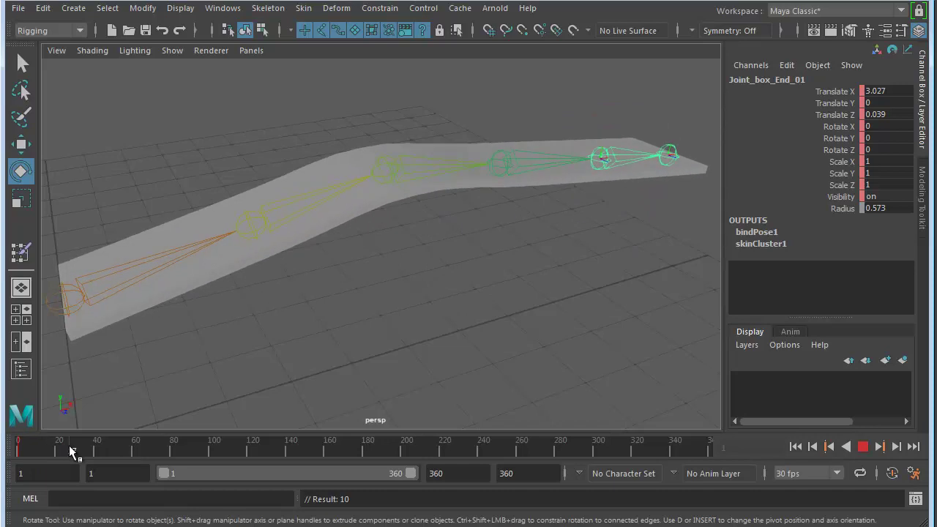
pyautogui.hotkey('alt', 'v')
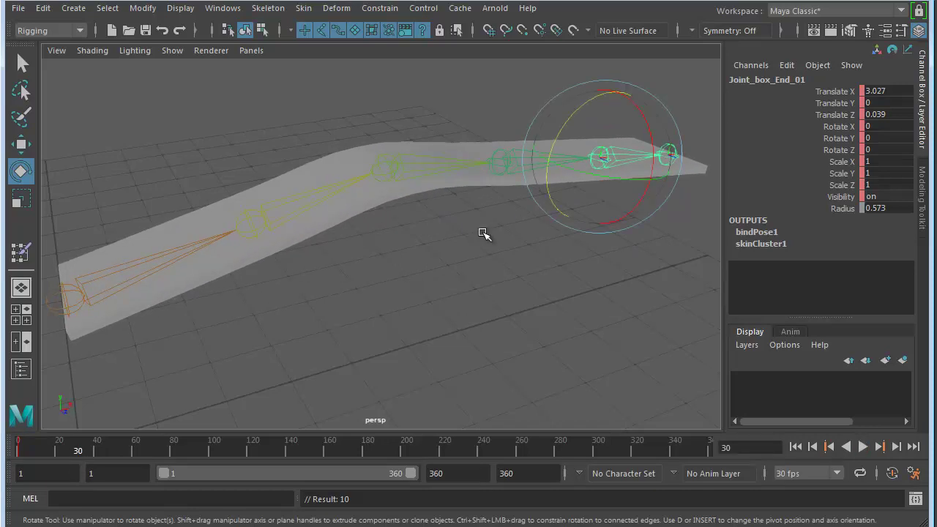
pyautogui.moveTo(565, 128); pyautogui.dragTo(571, 123)
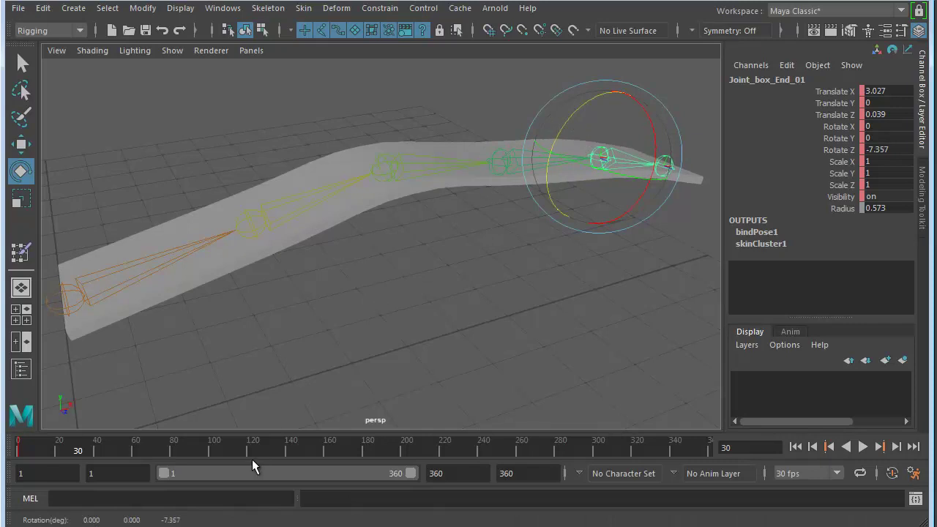
pyautogui.press('s')
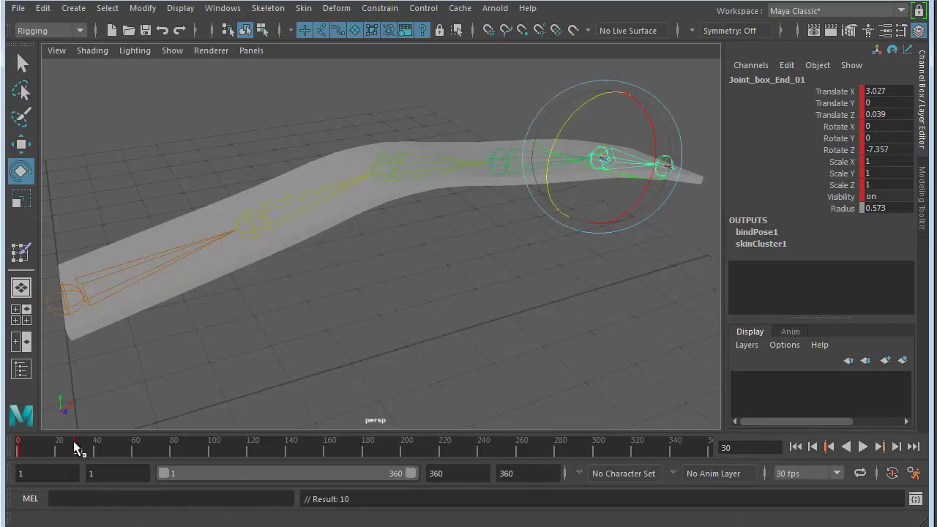
pyautogui.hotkey('alt', 'v')
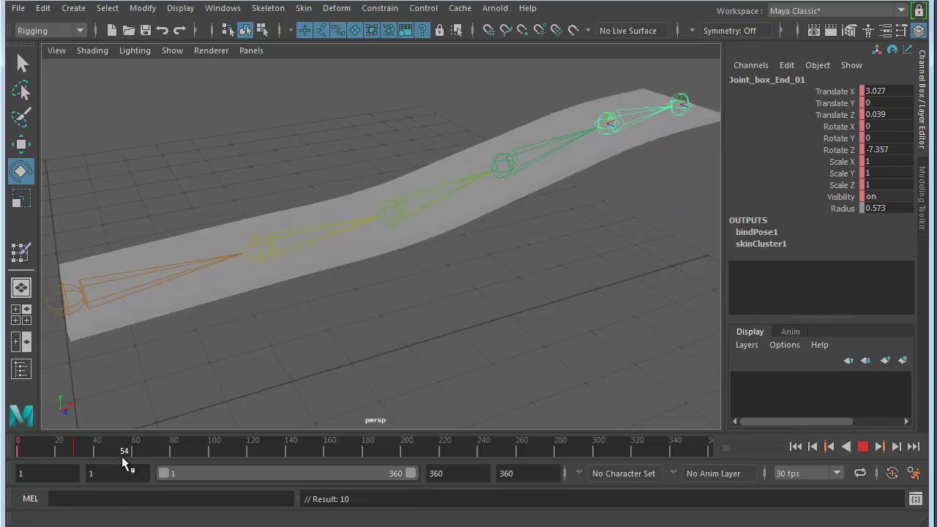
pyautogui.hotkey('alt', 'v')
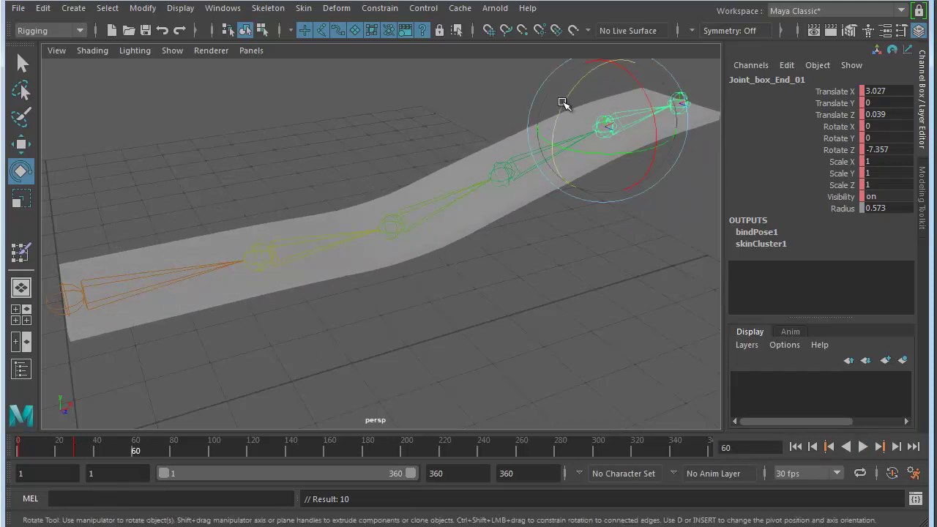
pyautogui.moveTo(569, 100); pyautogui.dragTo(582, 88)
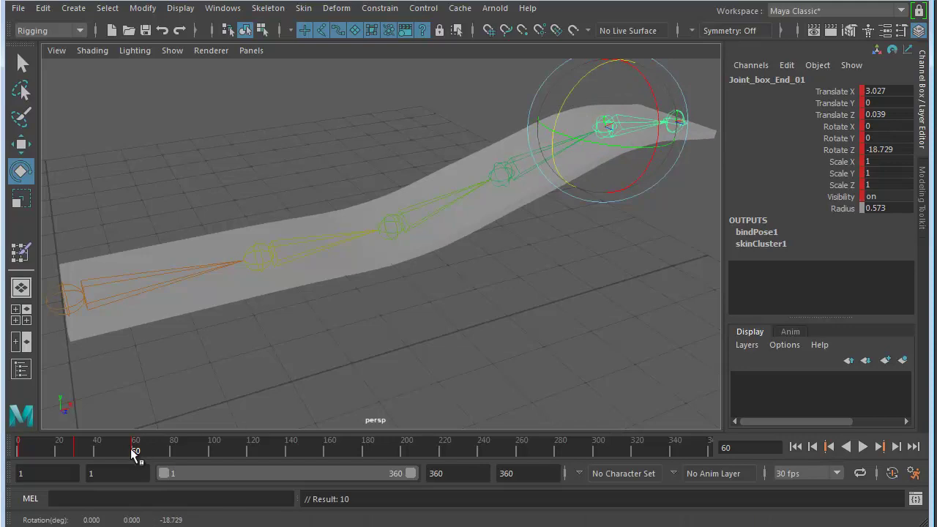
# Key Joint_box_End_01's Z rotation at about 21.9 degrees at frame 90, rotate and key it downward at frame 120, then return to frame 1.
pyautogui.hotkey('alt', 'v')
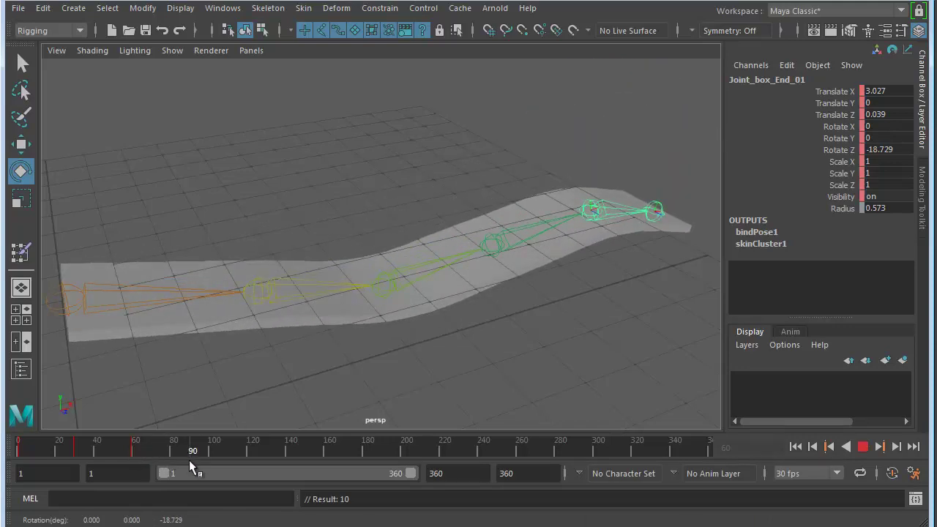
pyautogui.hotkey('alt', 'v')
pyautogui.moveTo(591, 157); pyautogui.dragTo(560, 200)
pyautogui.press('s')
pyautogui.hotkey('alt', 'v')
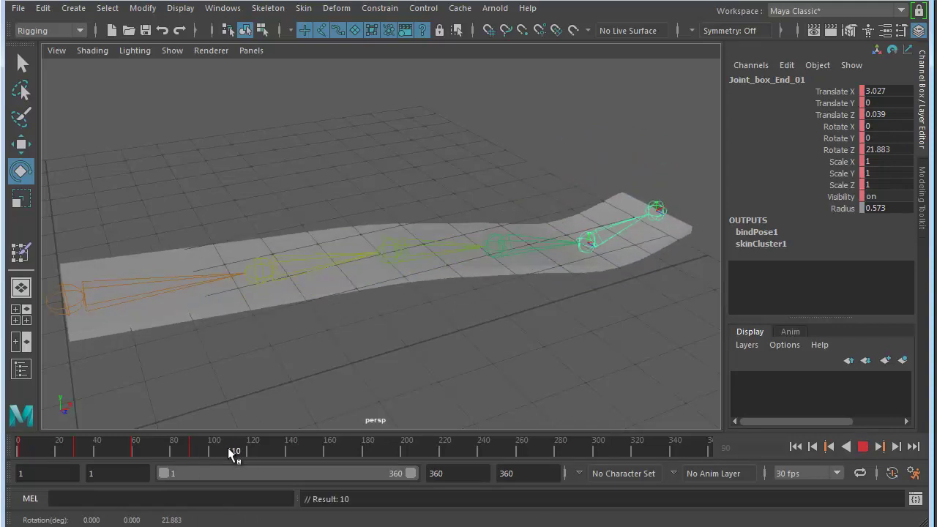
pyautogui.hotkey('alt', 'v')
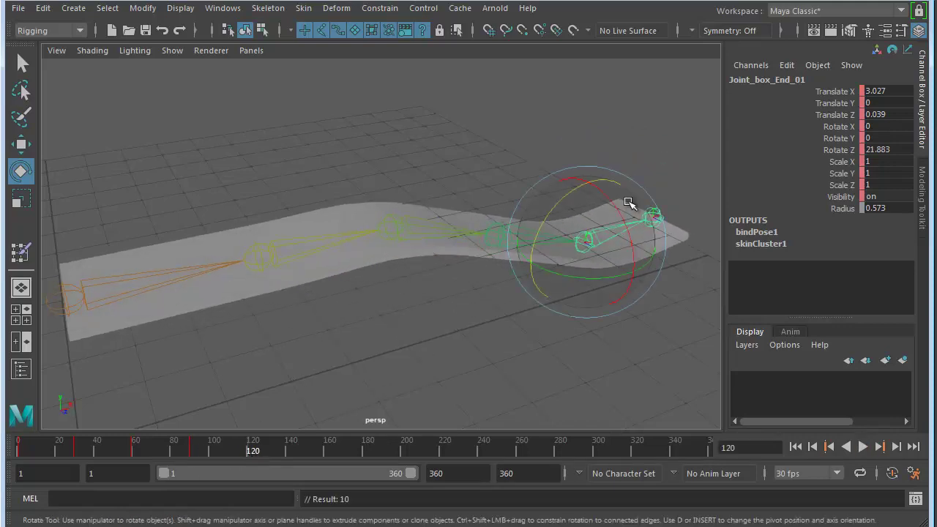
pyautogui.moveTo(569, 199); pyautogui.dragTo(616, 188)
pyautogui.moveTo(221, 449); pyautogui.dragTo(19, 448)
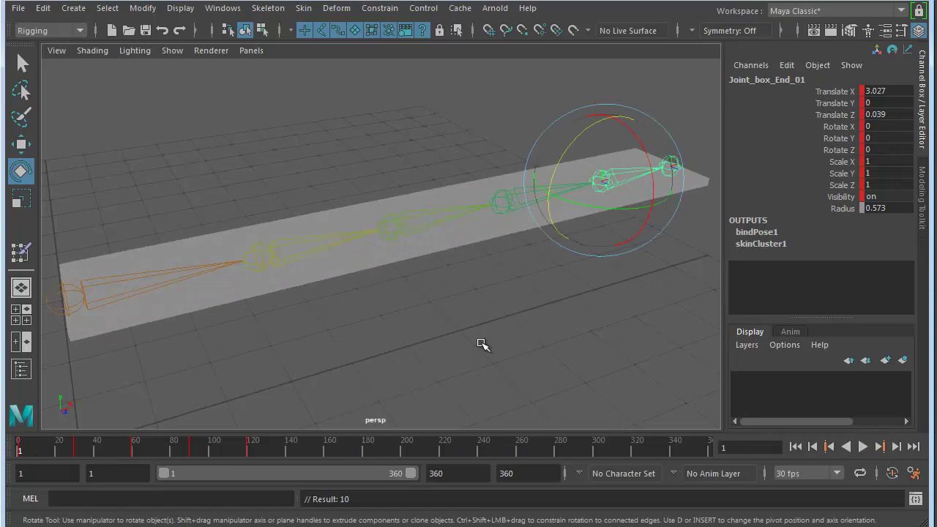
# Deselect the joint and scrub the timeline to review the plank's combined motion, ending at frame 1.
pyautogui.click(457, 277)
pyautogui.keyDown('alt'); pyautogui.moveTo(457, 278); pyautogui.dragTo(320, 319); pyautogui.keyUp('alt')
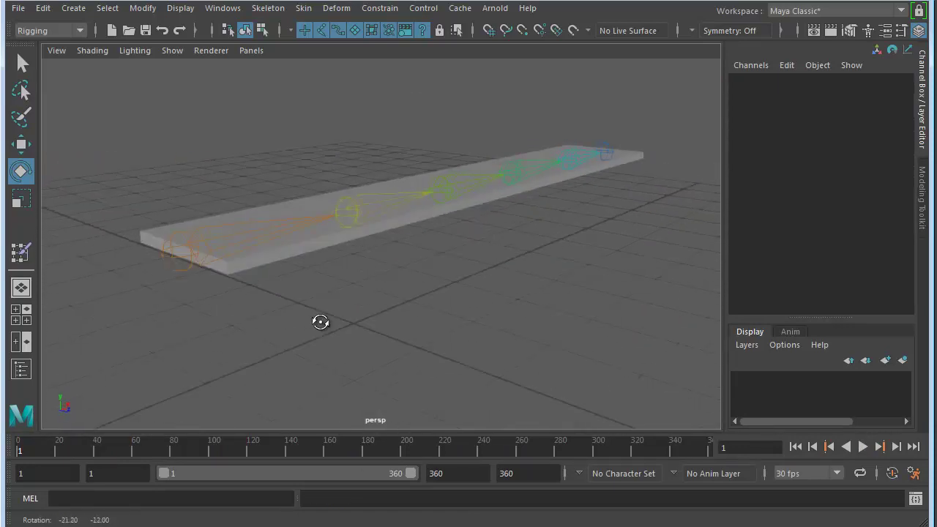
pyautogui.keyDown('alt'); pyautogui.moveTo(320, 320); pyautogui.dragTo(424, 304, button='right'); pyautogui.keyUp('alt')
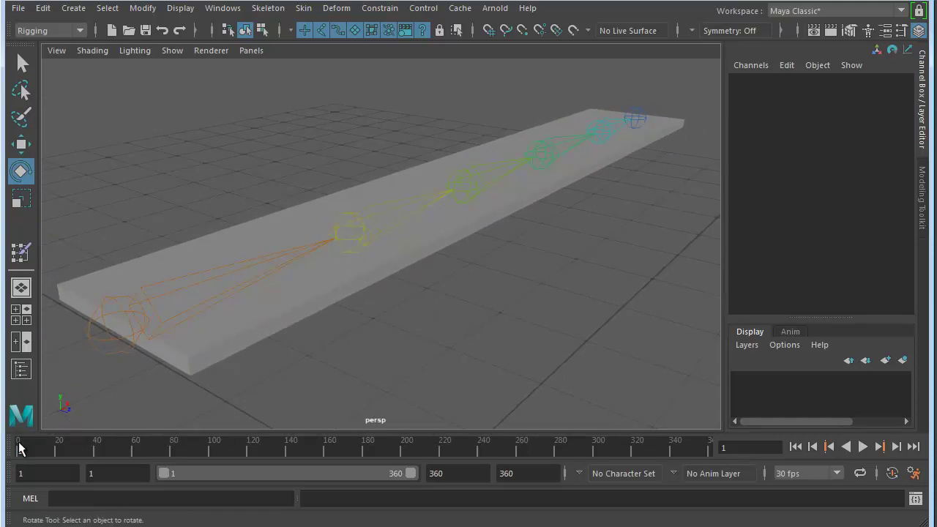
pyautogui.moveTo(19, 454)
pyautogui.mouseDown()
pyautogui.moveTo(687, 455)
pyautogui.moveTo(26, 454)
pyautogui.mouseUp()
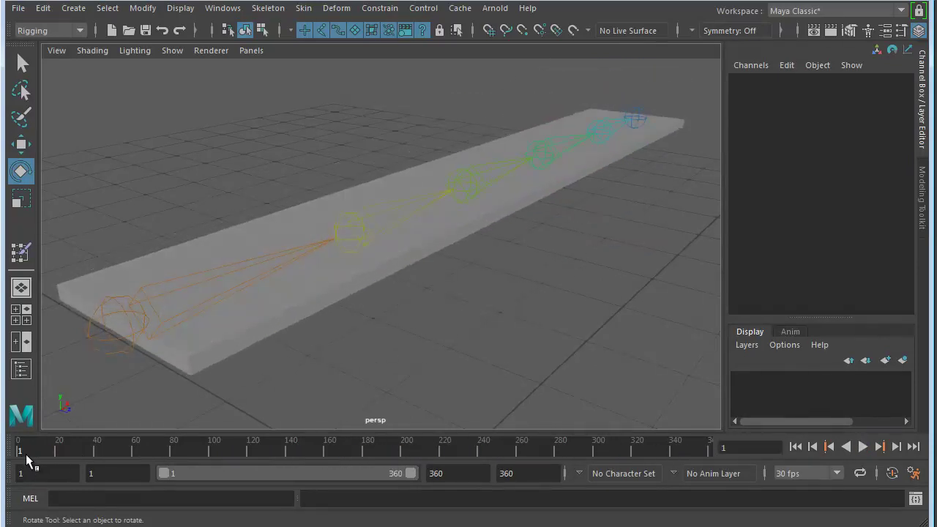
# Compare the keyframes of the middle, End_01, End_02 and root joints by selecting each one, ending on the root joint.
pyautogui.click(291, 258)
pyautogui.click(492, 170)
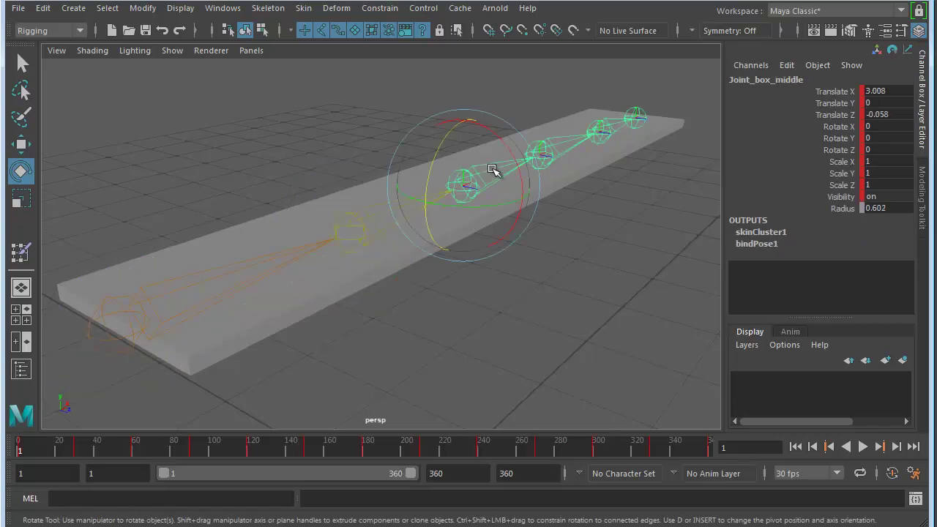
pyautogui.click(605, 127)
pyautogui.click(622, 121)
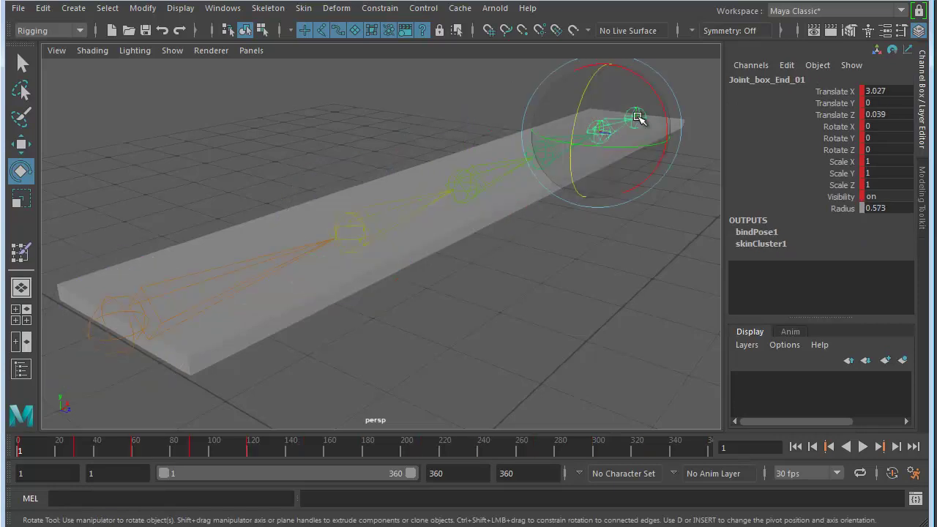
pyautogui.press('q')
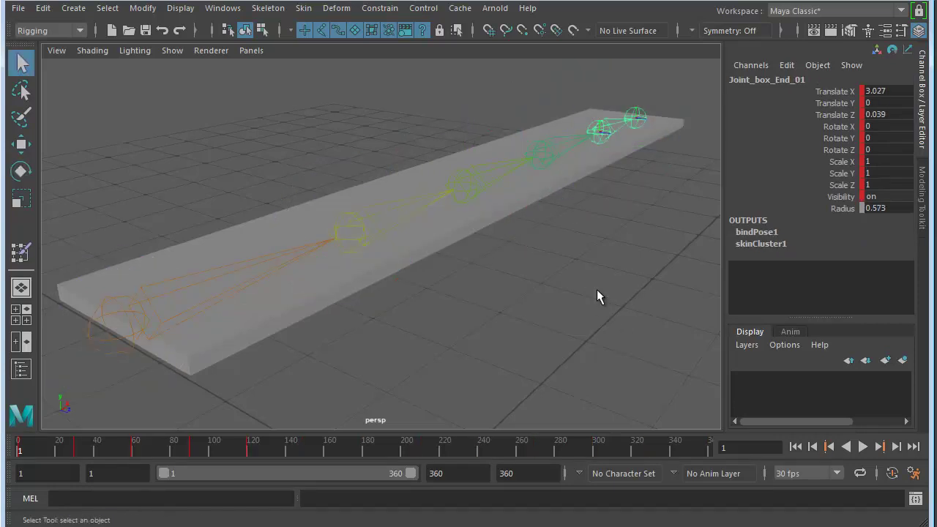
pyautogui.click(636, 117)
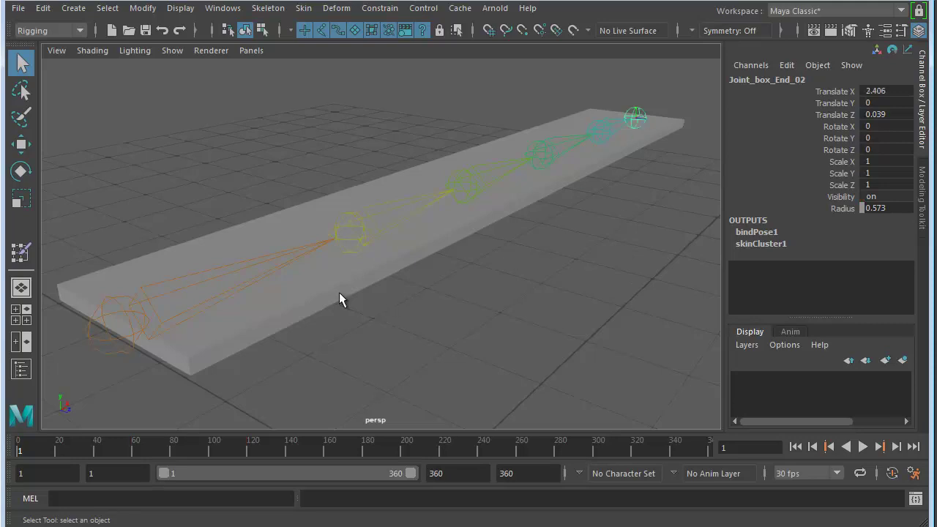
pyautogui.click(153, 302)
pyautogui.keyDown('alt'); pyautogui.moveTo(312, 338); pyautogui.dragTo(433, 322); pyautogui.keyUp('alt')
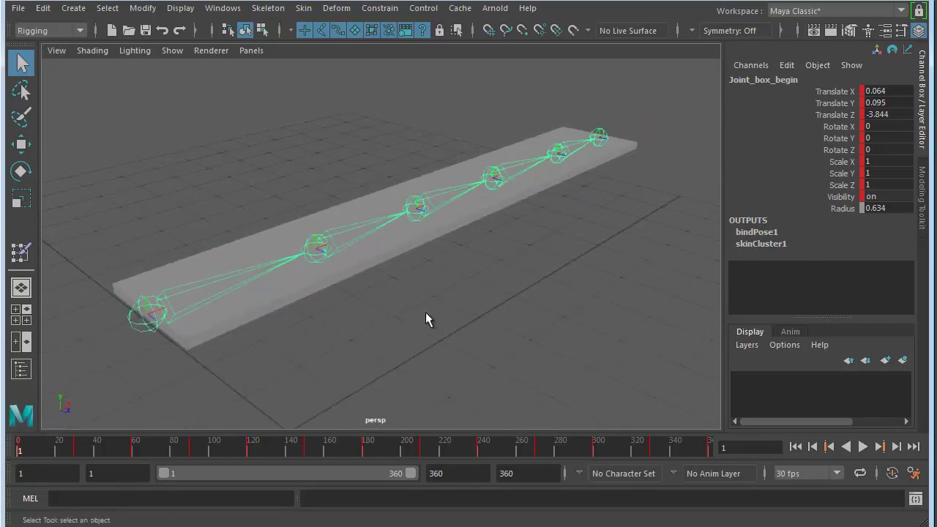